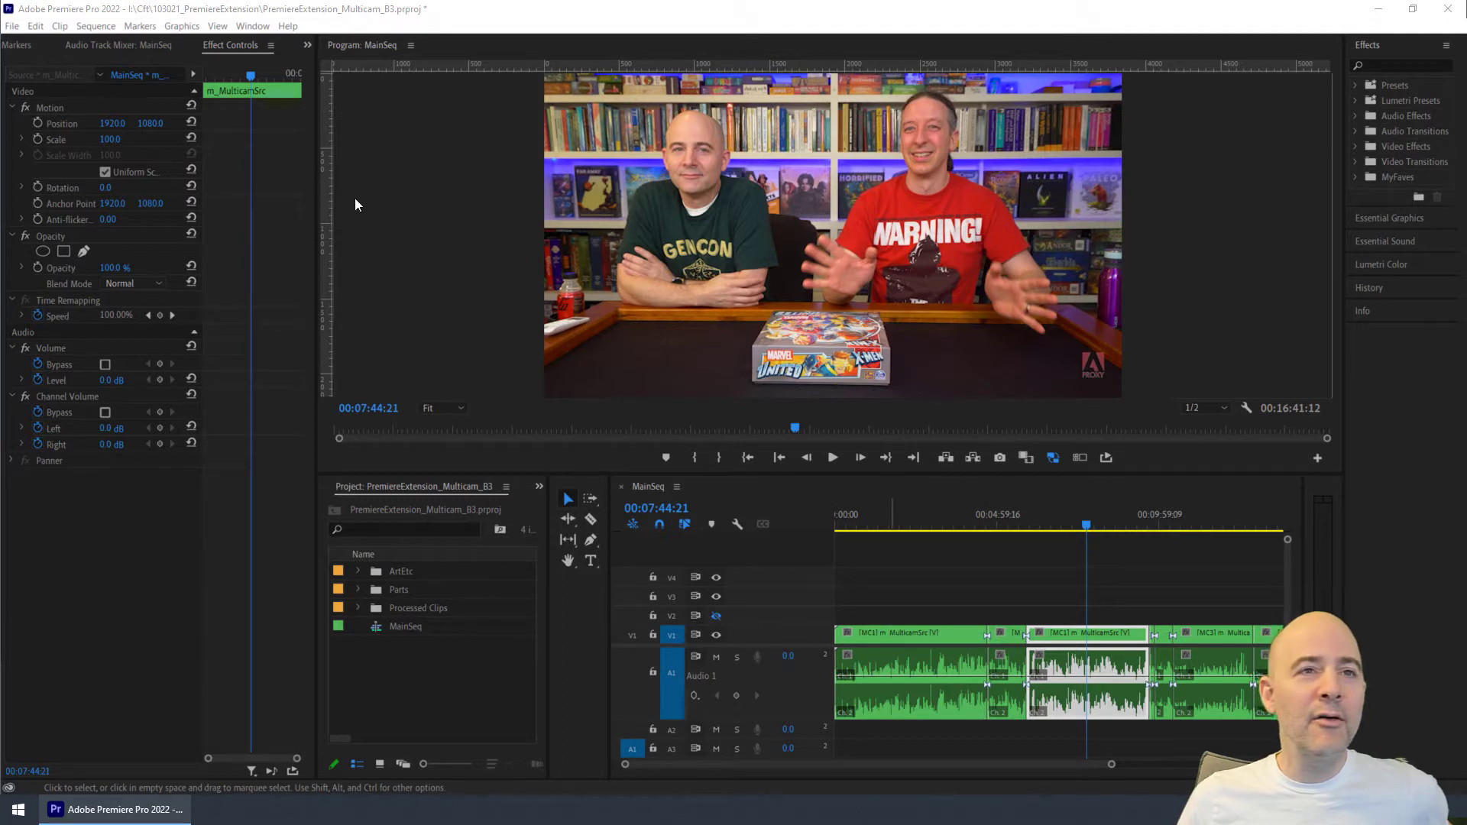
- Open the ZoomKeys extension panel and toggle its options
left_click(254, 27)
mouse_move(386, 77)
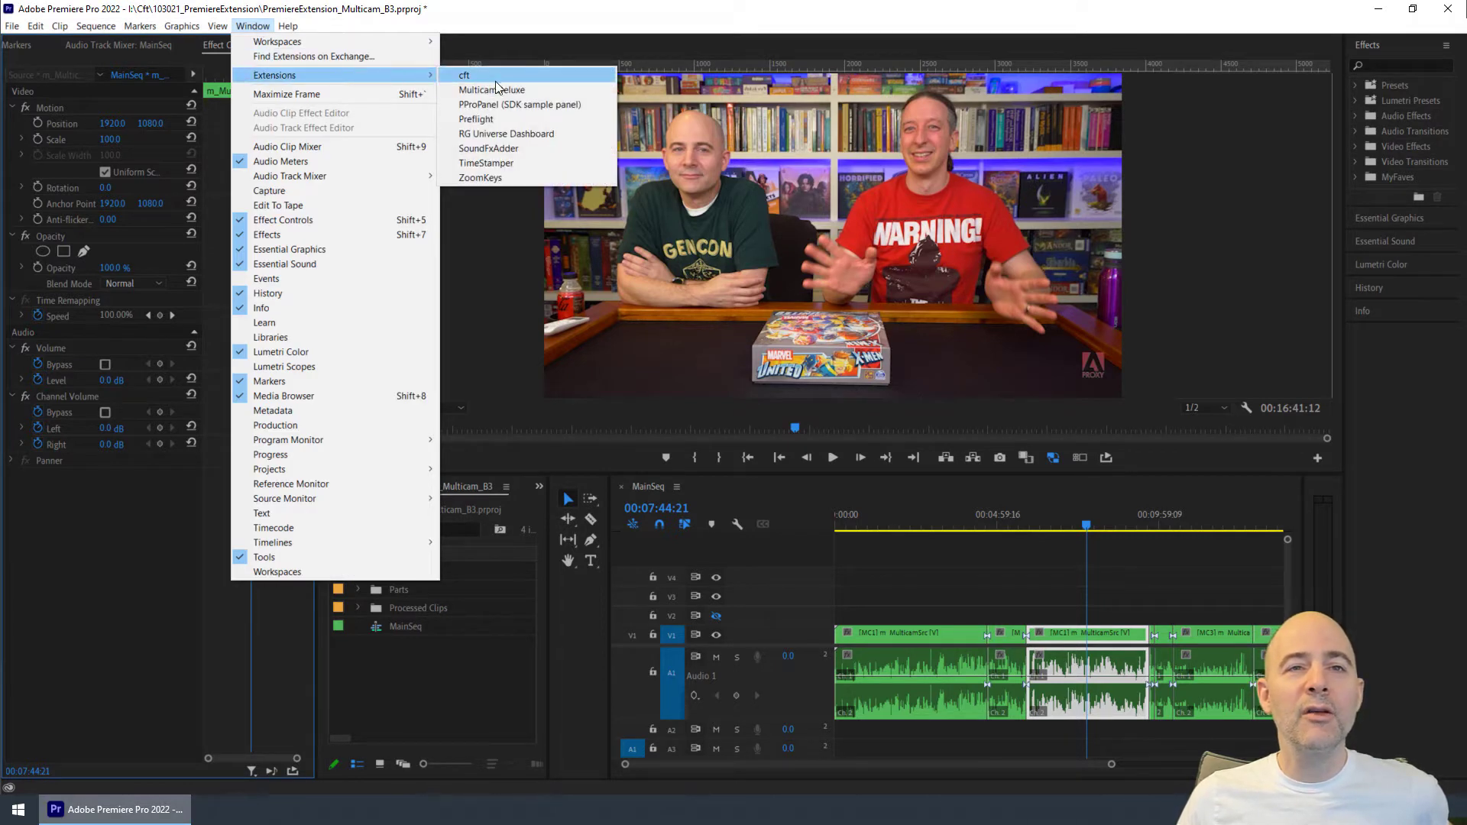
left_click(481, 178)
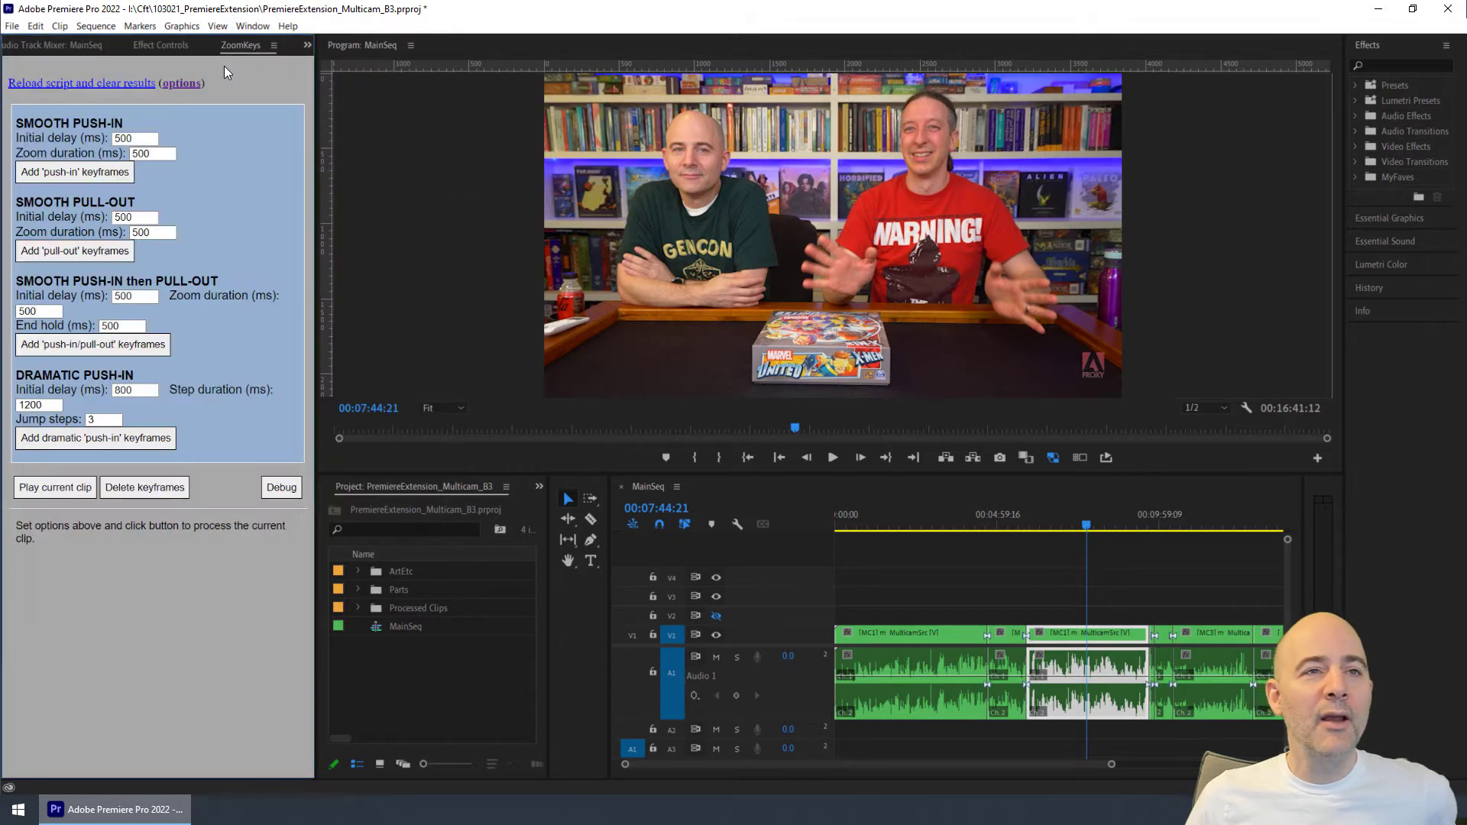
left_click(185, 84)
left_click(185, 84)
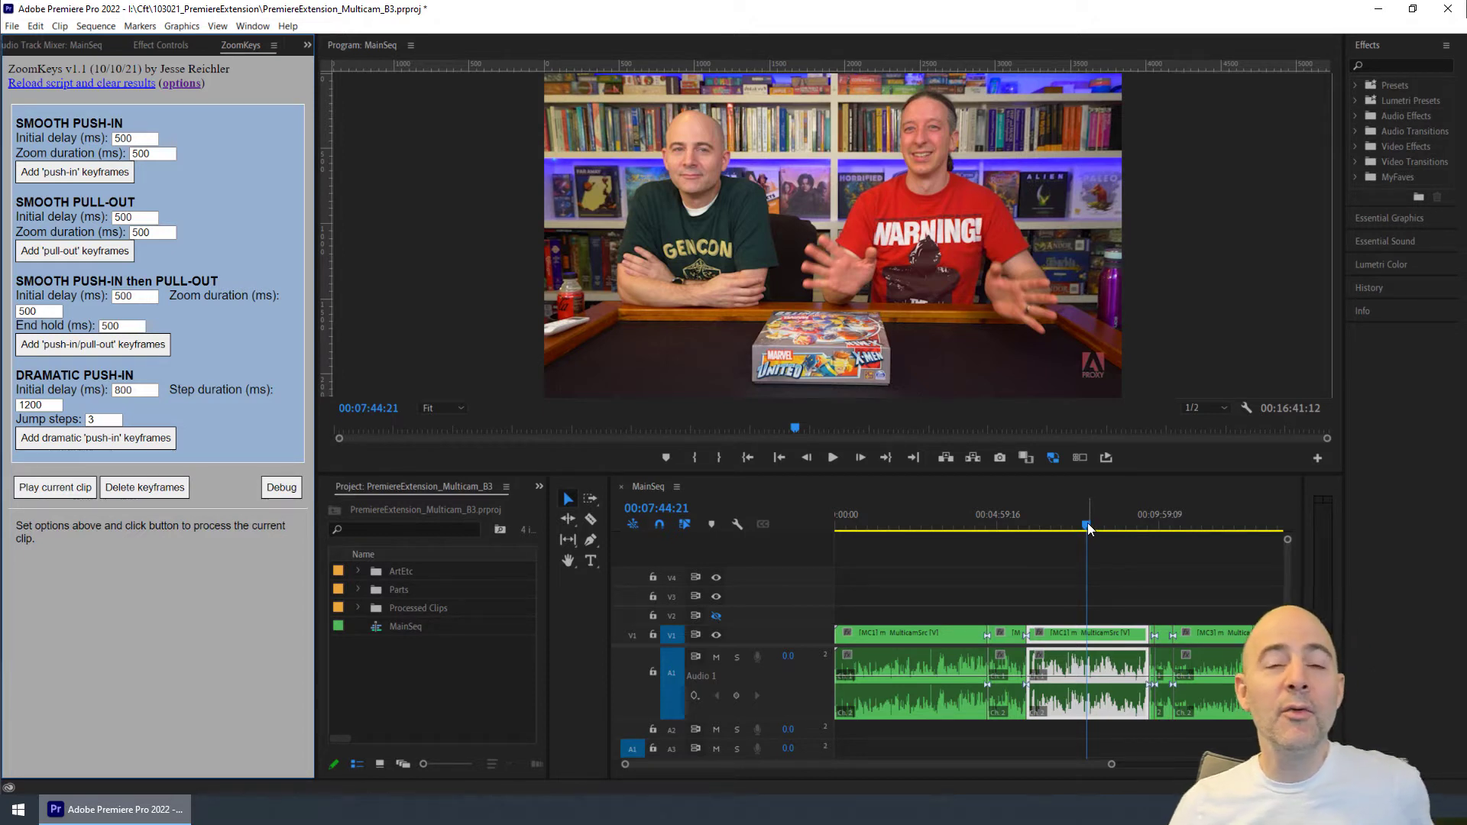
- Find and select the short overhead clip starting at 00:09:43:13, and place the playhead at 00:09:46:22
left_click_drag(1088, 523, 1084, 524)
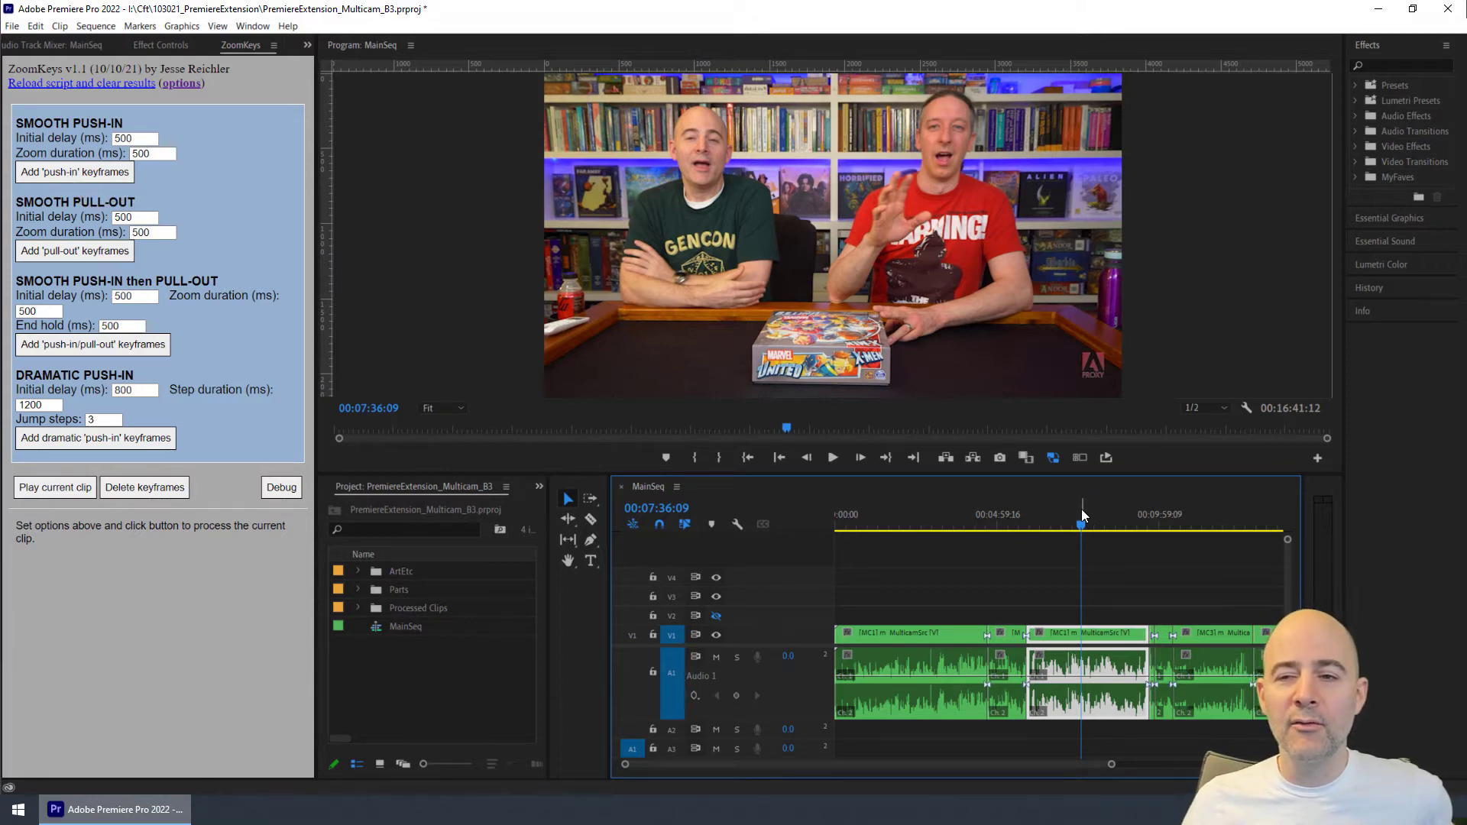
left_click_drag(1082, 527, 1149, 529)
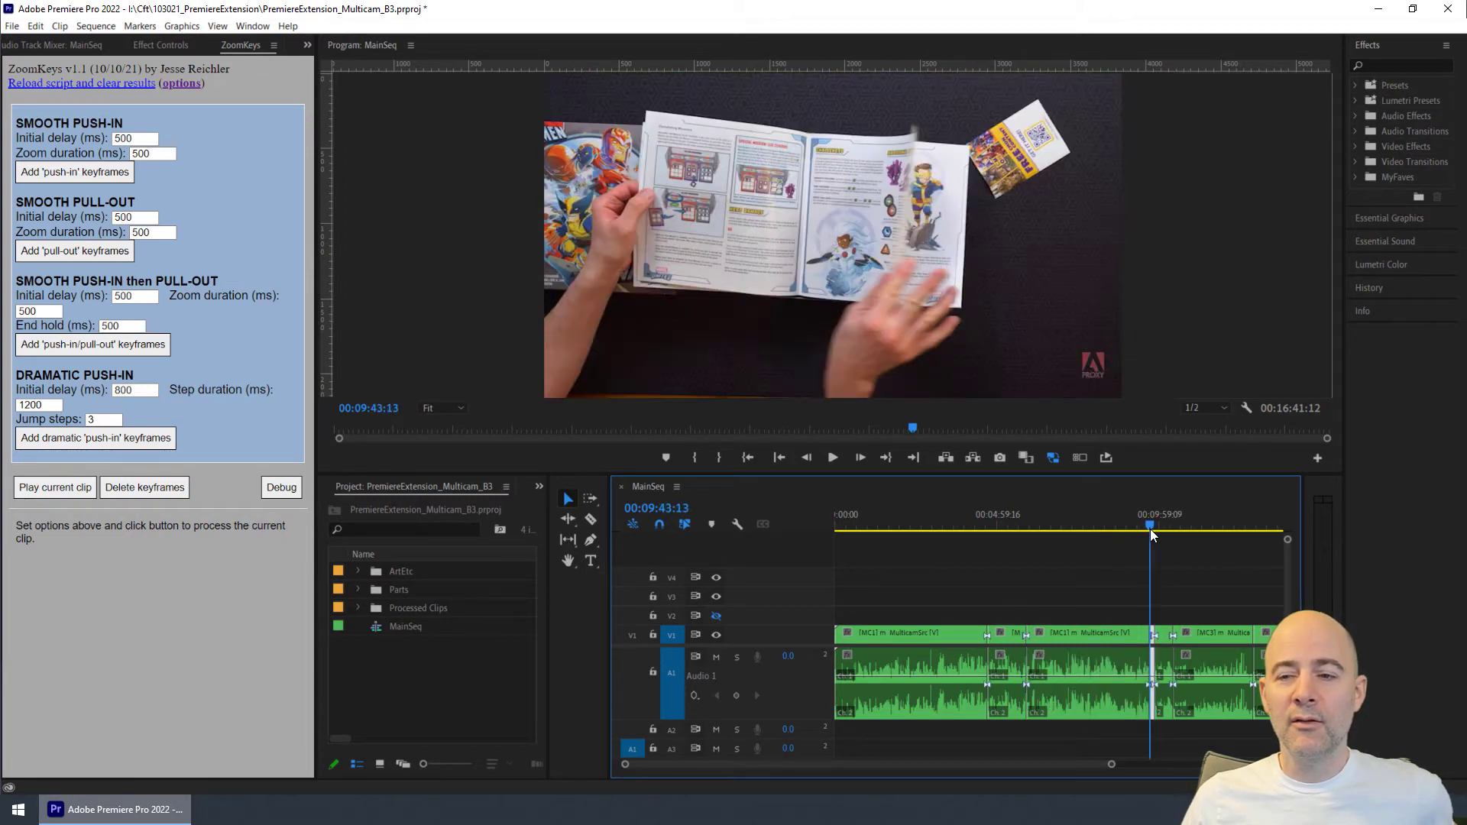
key("=")
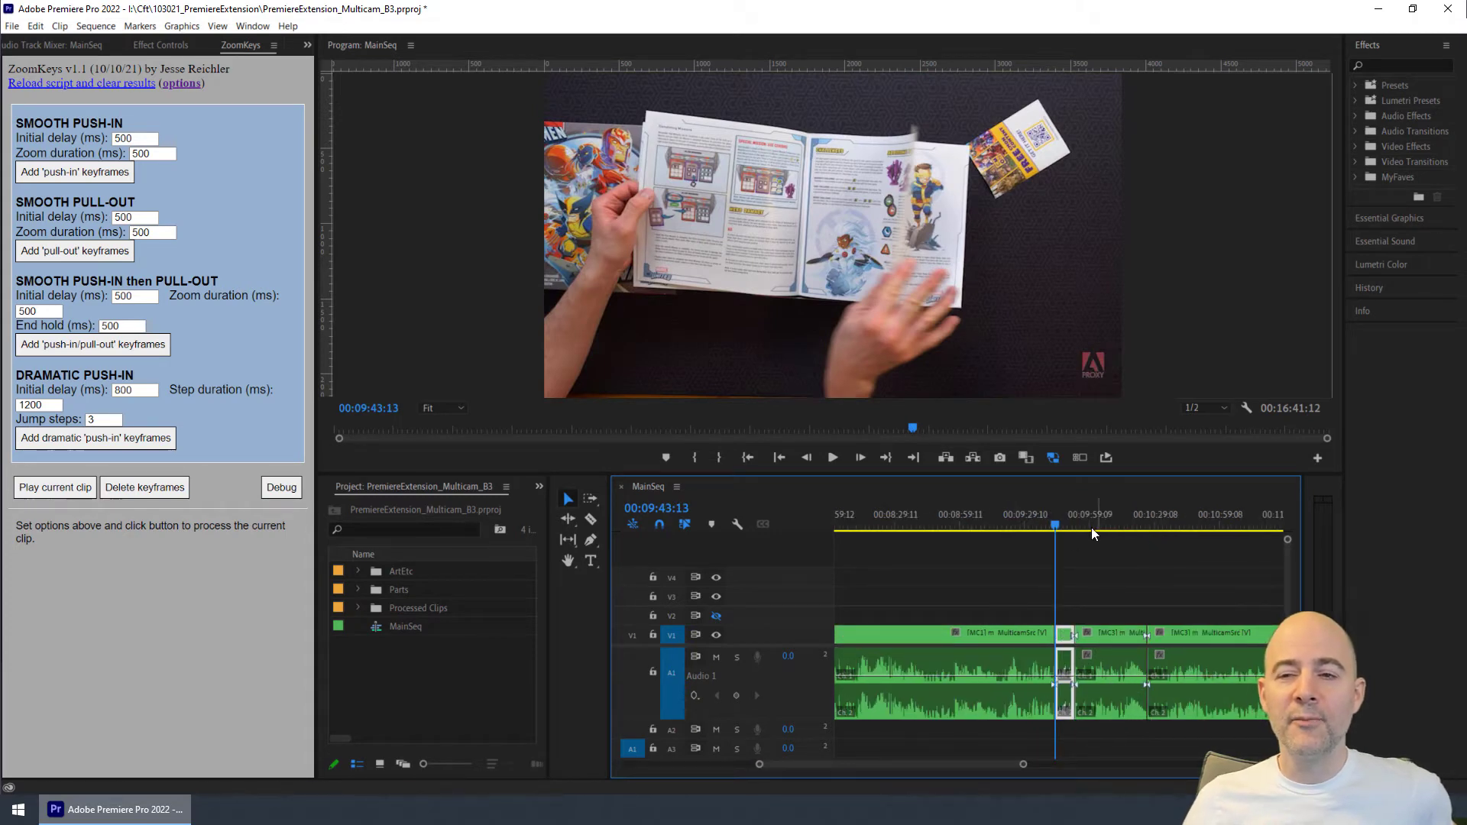
left_click(1054, 526)
left_click_drag(1054, 526, 1064, 526)
left_click(1067, 636)
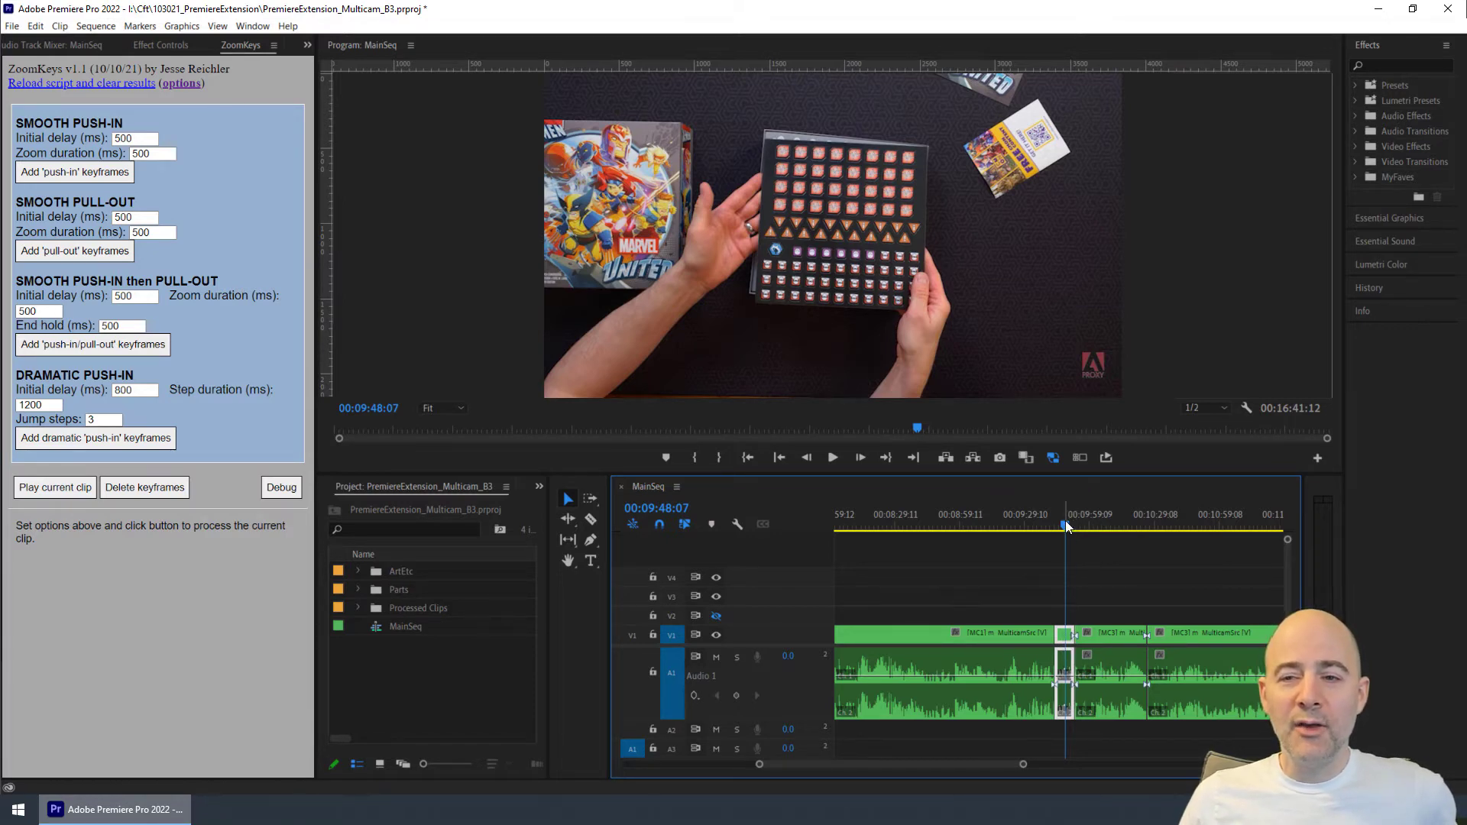
left_click_drag(1064, 521, 1063, 522)
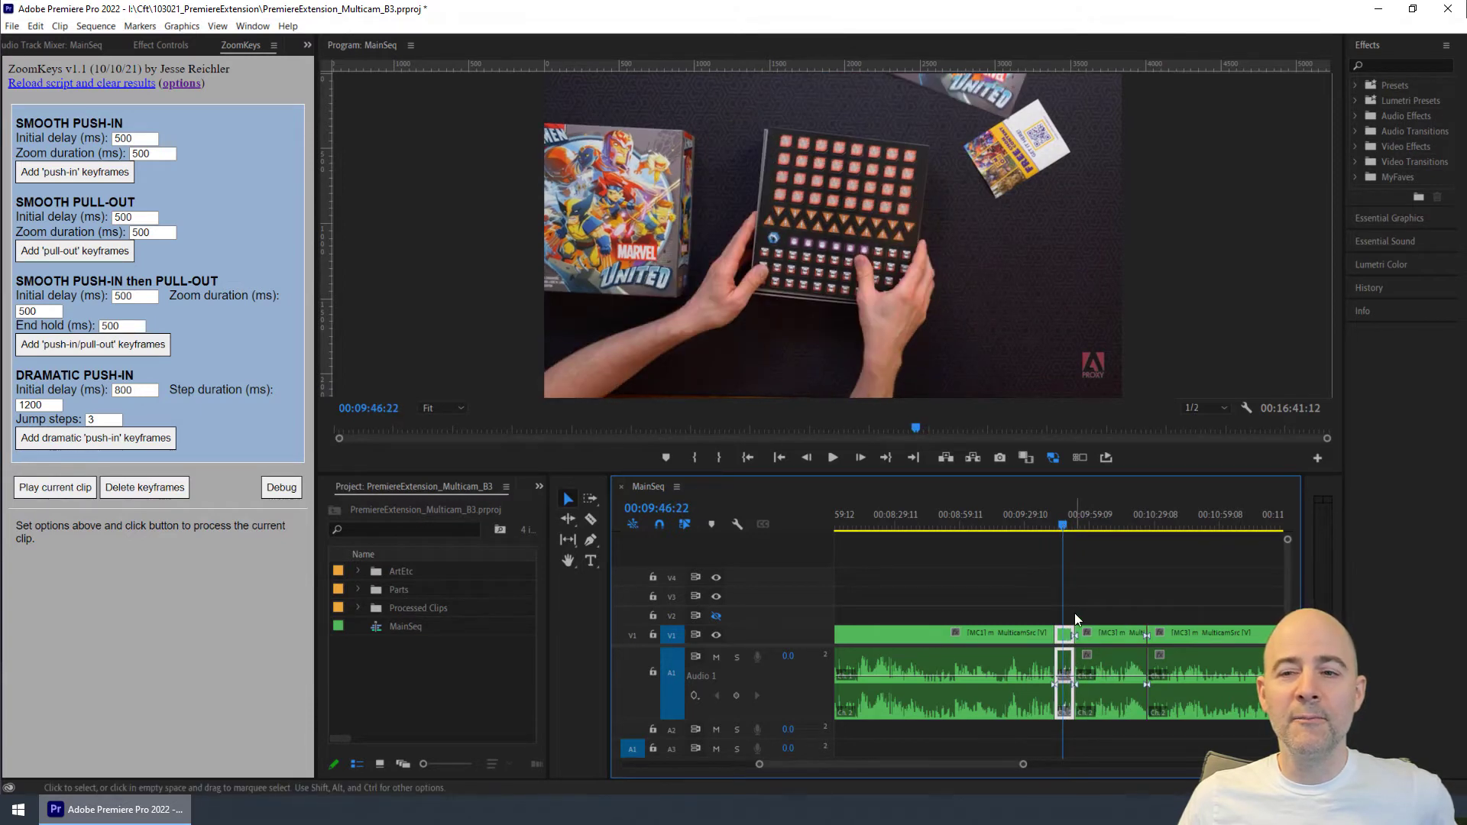
- Set the selected clip's Scale to 200 and move its frame to a Position of about 2042, 1380
left_click(149, 44)
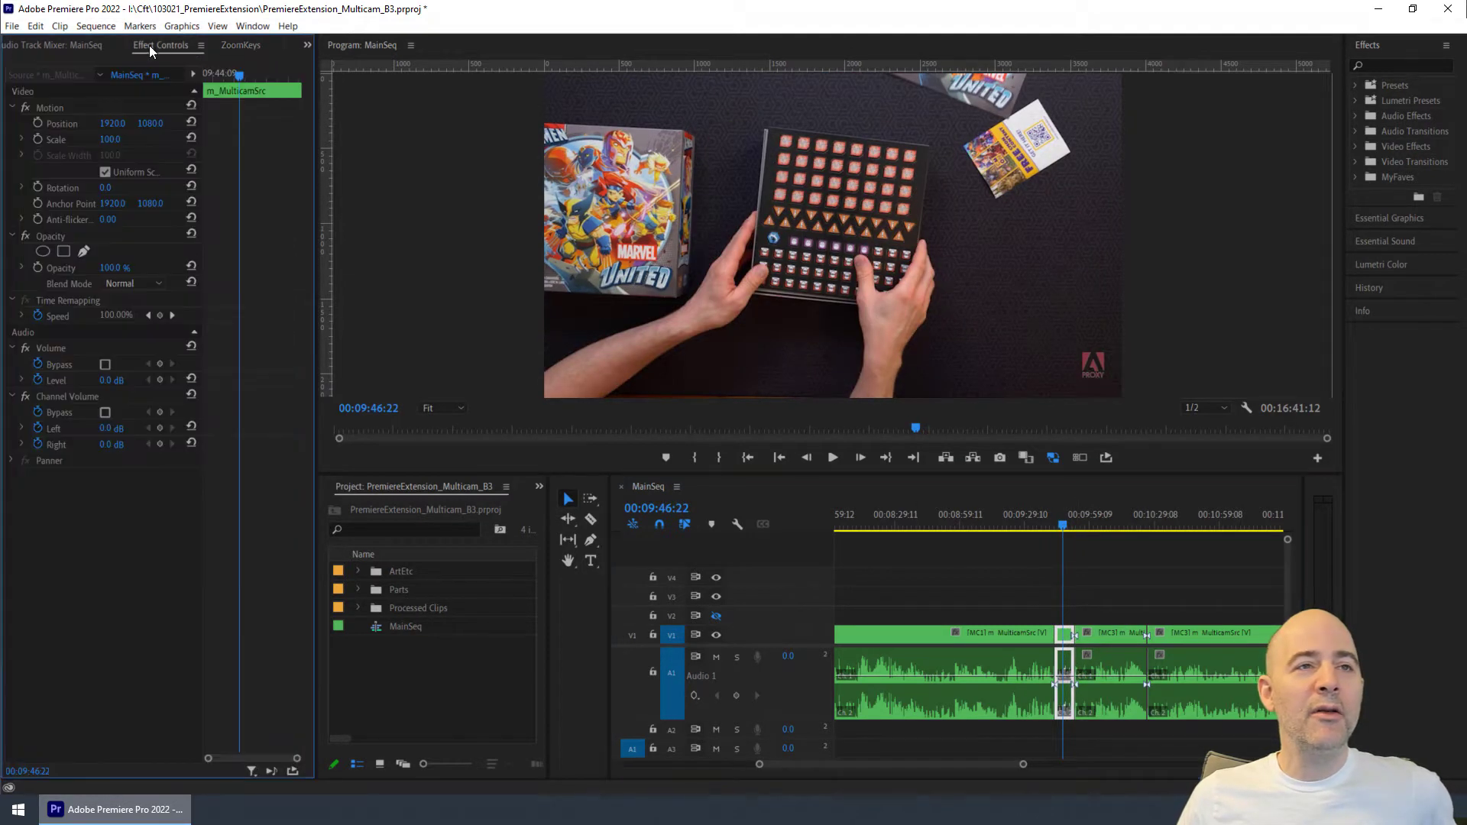
left_click(111, 139)
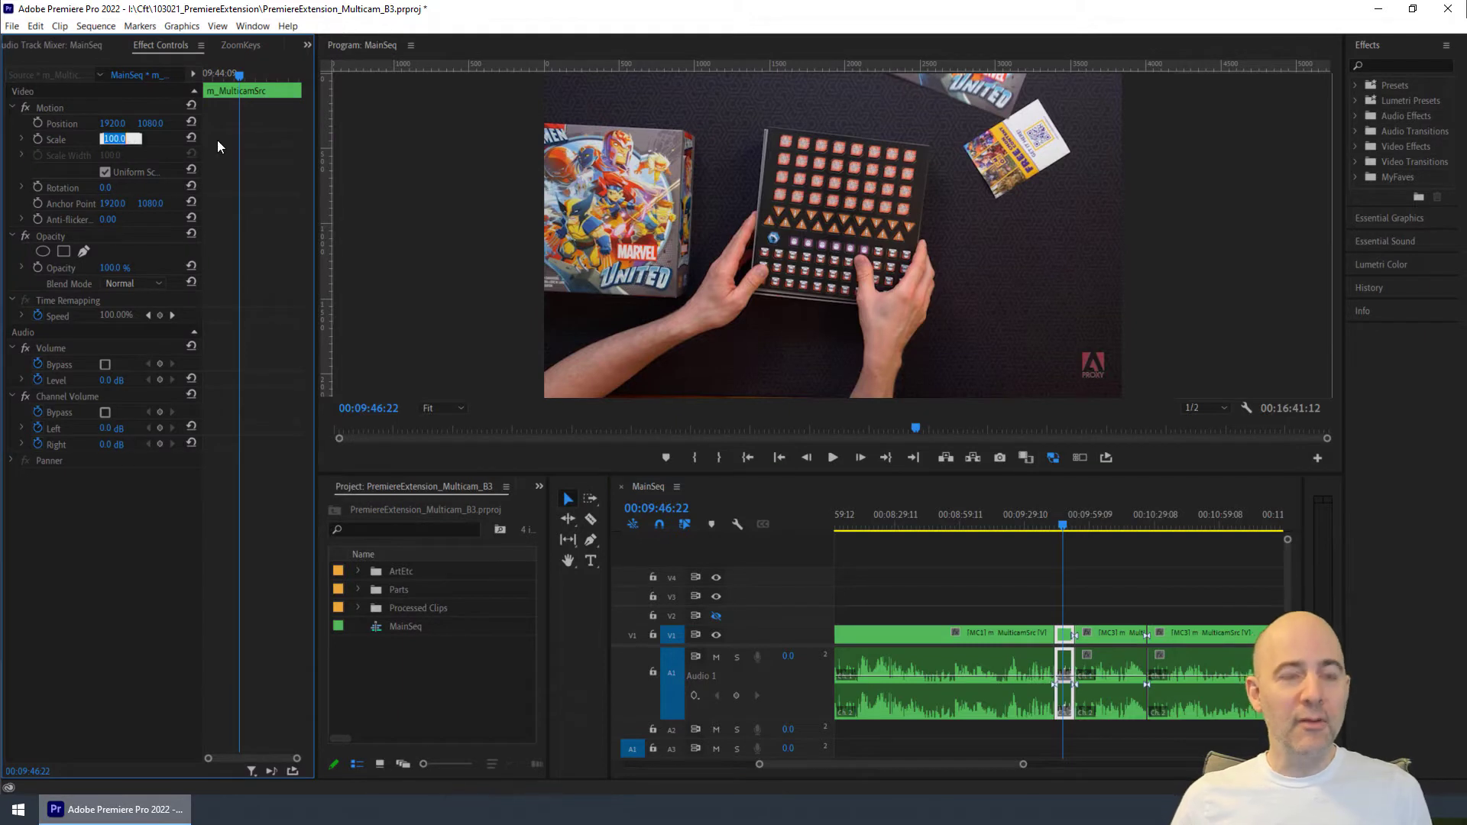
type("200")
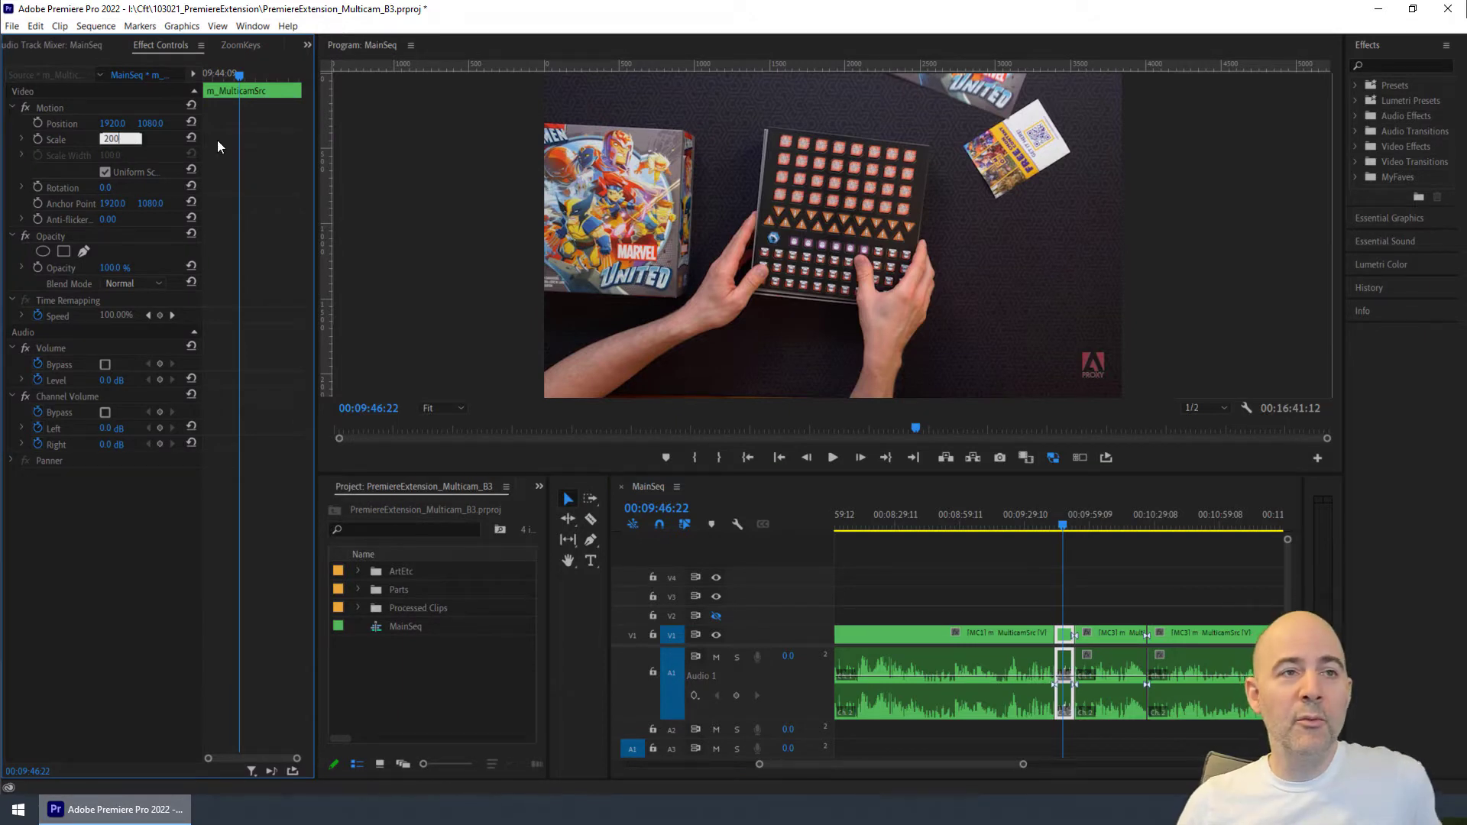
key("Return")
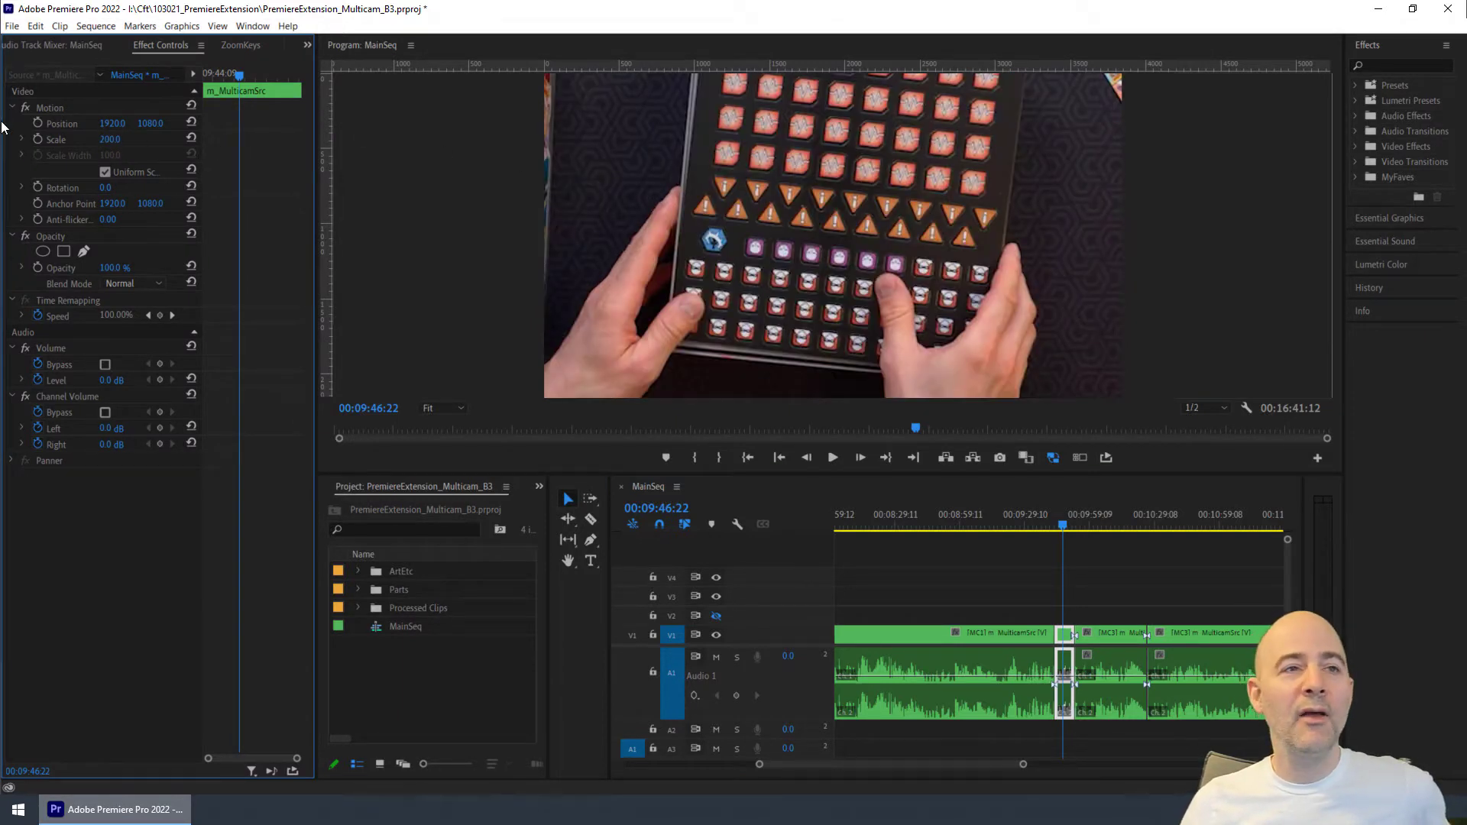
left_click(59, 124)
left_click_drag(876, 153, 893, 190)
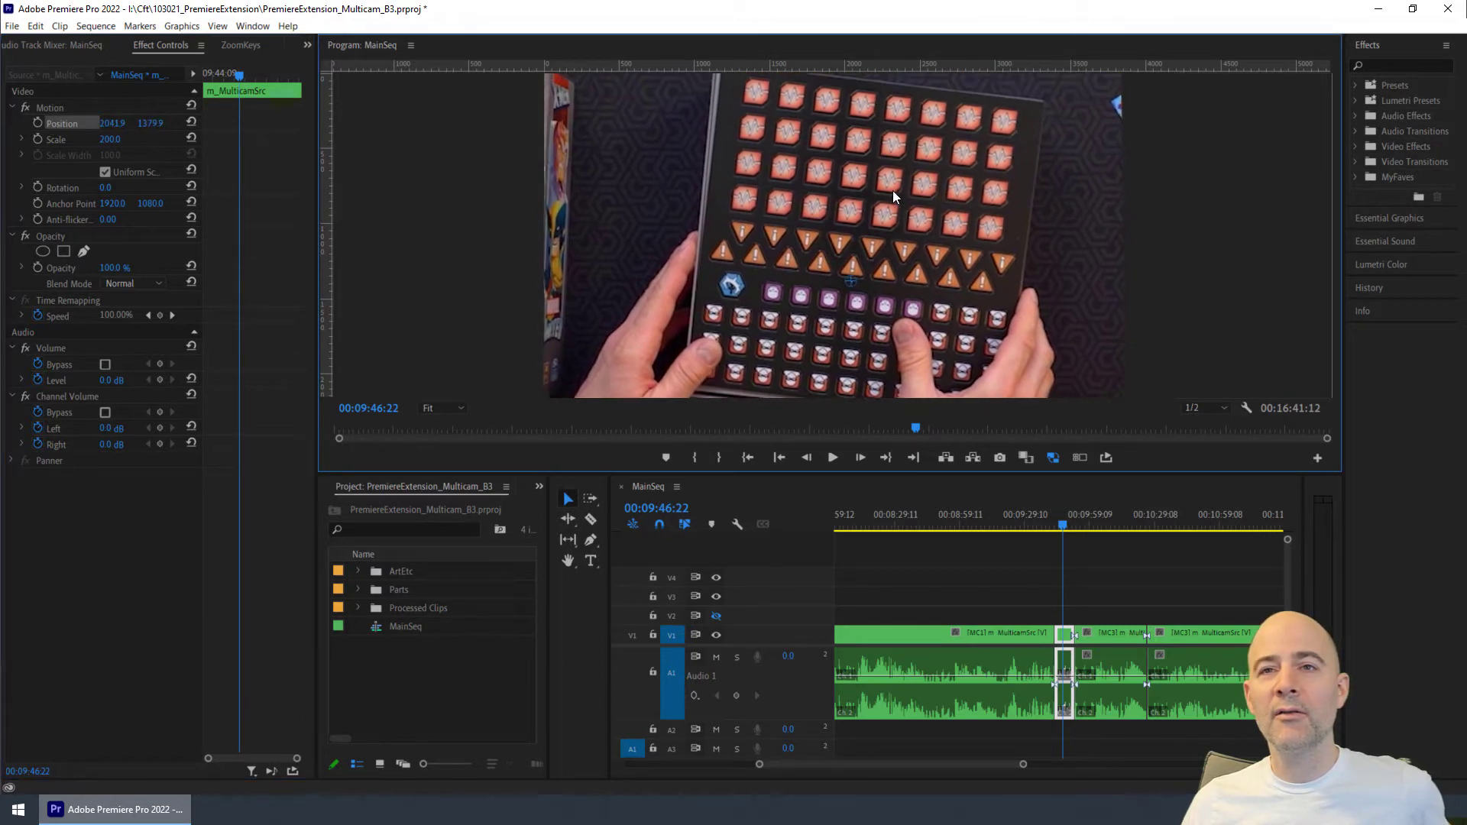
- Reduce the selected clip's Scale to 175
left_click(108, 139)
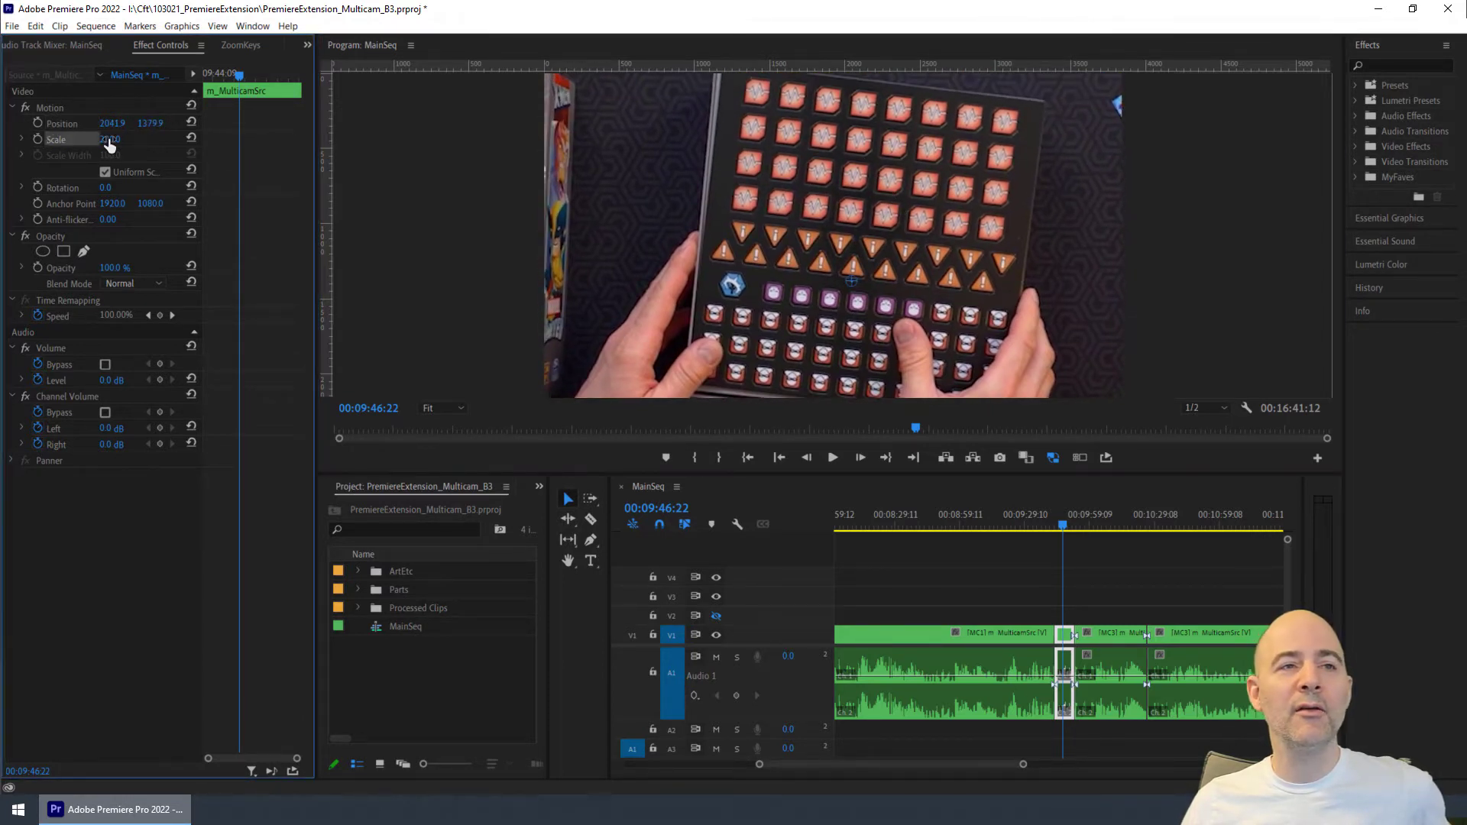
type("173")
key("Return")
left_click_drag(115, 139, 116, 139)
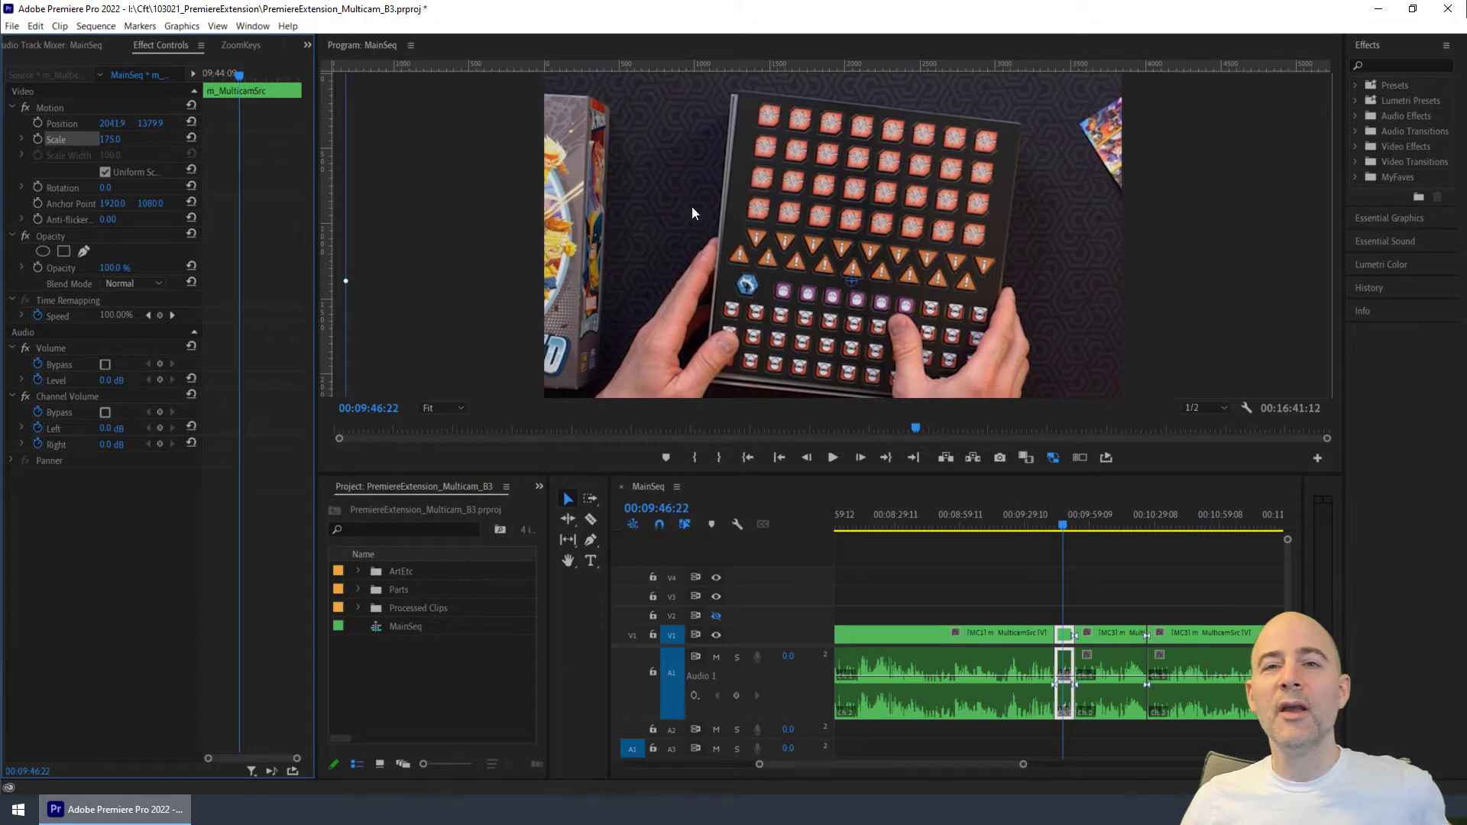
- Reframe the clip on the open rulebook at 00:09:44:10, with a Position of about 2352, 1354
left_click_drag(1060, 522, 1055, 521)
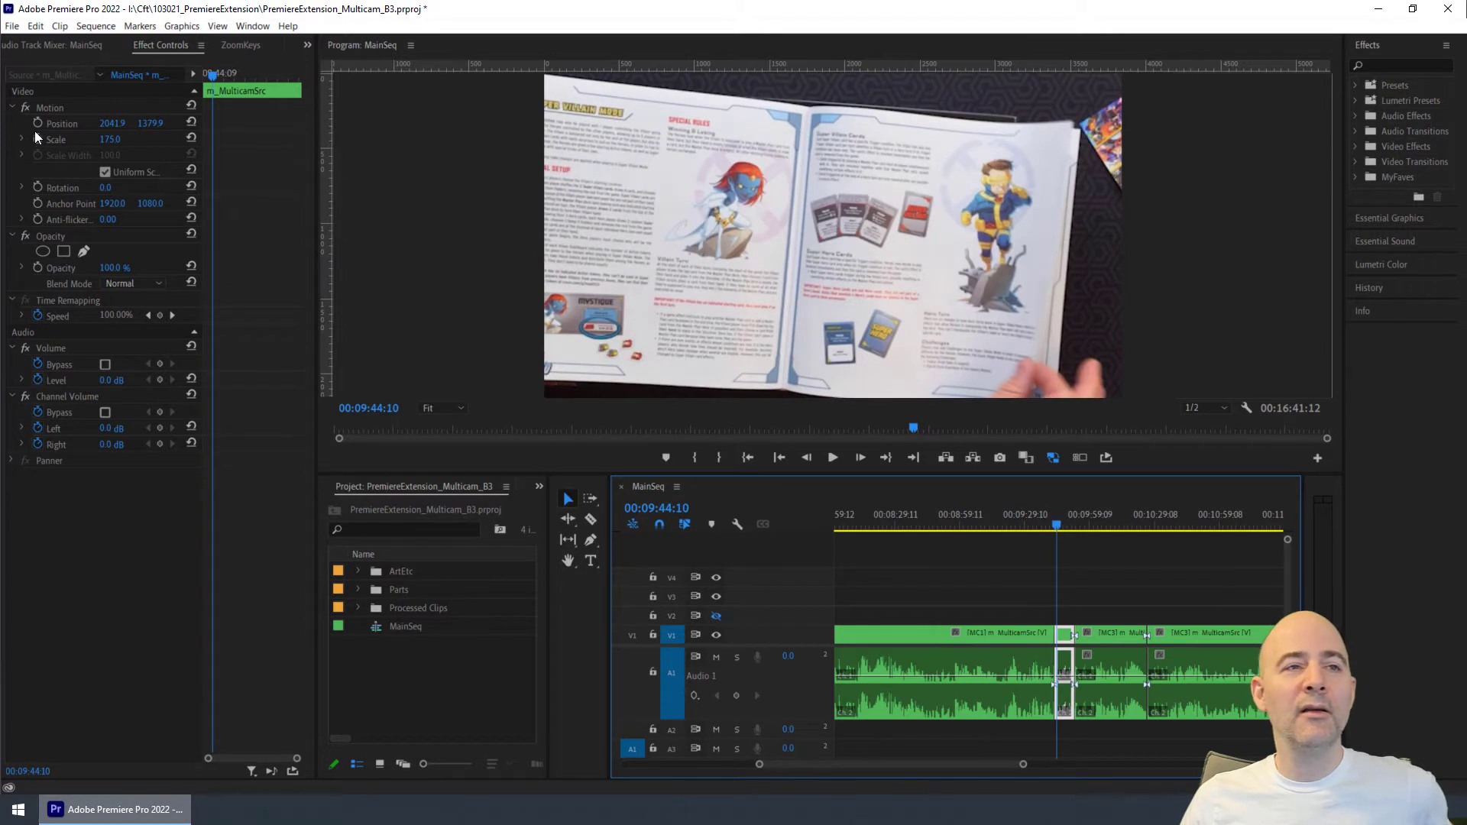
left_click(72, 125)
left_click_drag(582, 198, 651, 195)
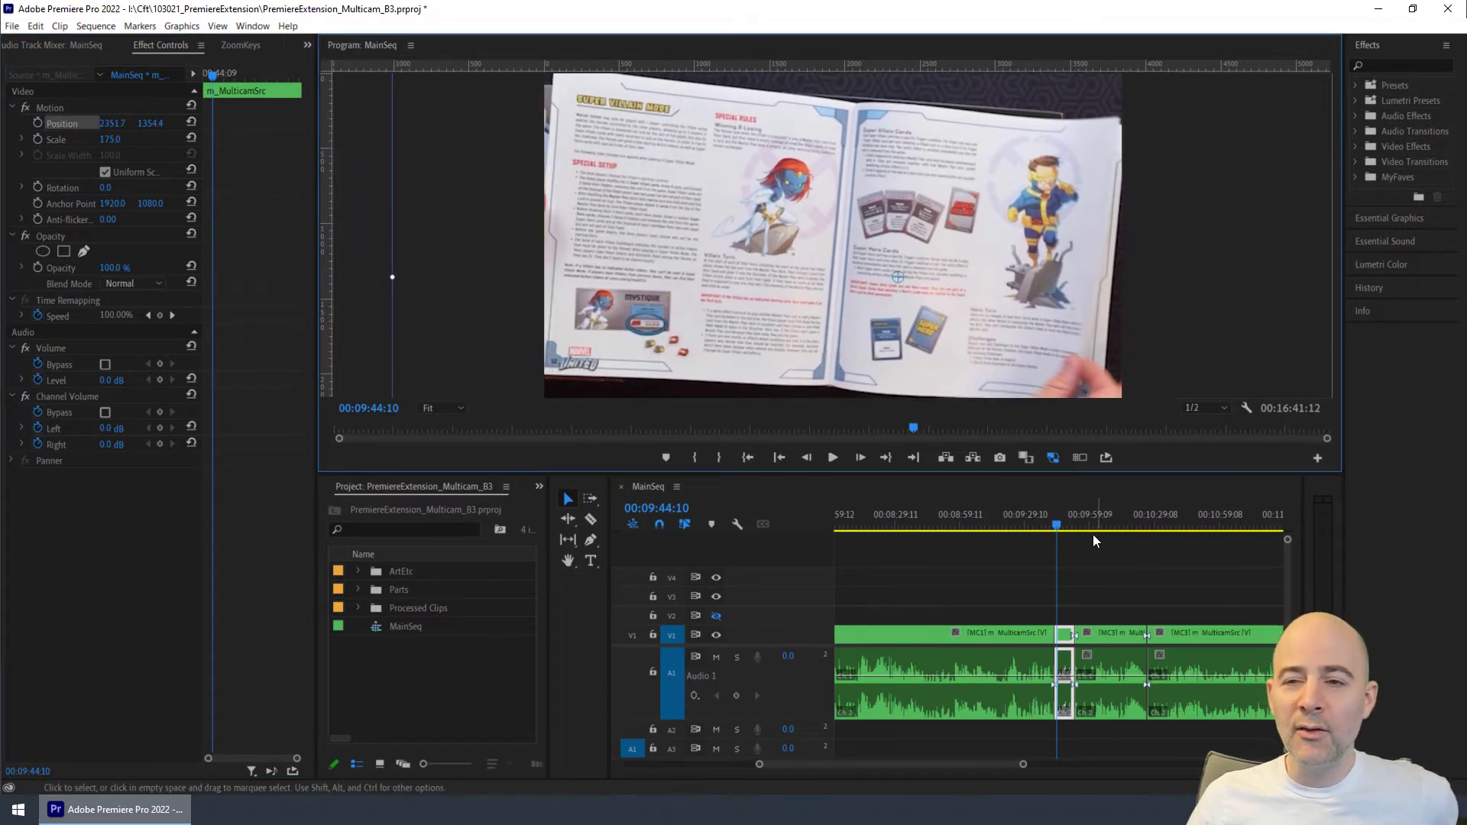
- Check the framing across the clip and add ZoomKeys smooth push-in then pull-out keyframes with 500 ms delay, zoom duration and end hold
mouse_move(1057, 524)
left_mouse_down()
mouse_move(1075, 523)
mouse_move(1043, 527)
mouse_move(1064, 527)
left_mouse_up()
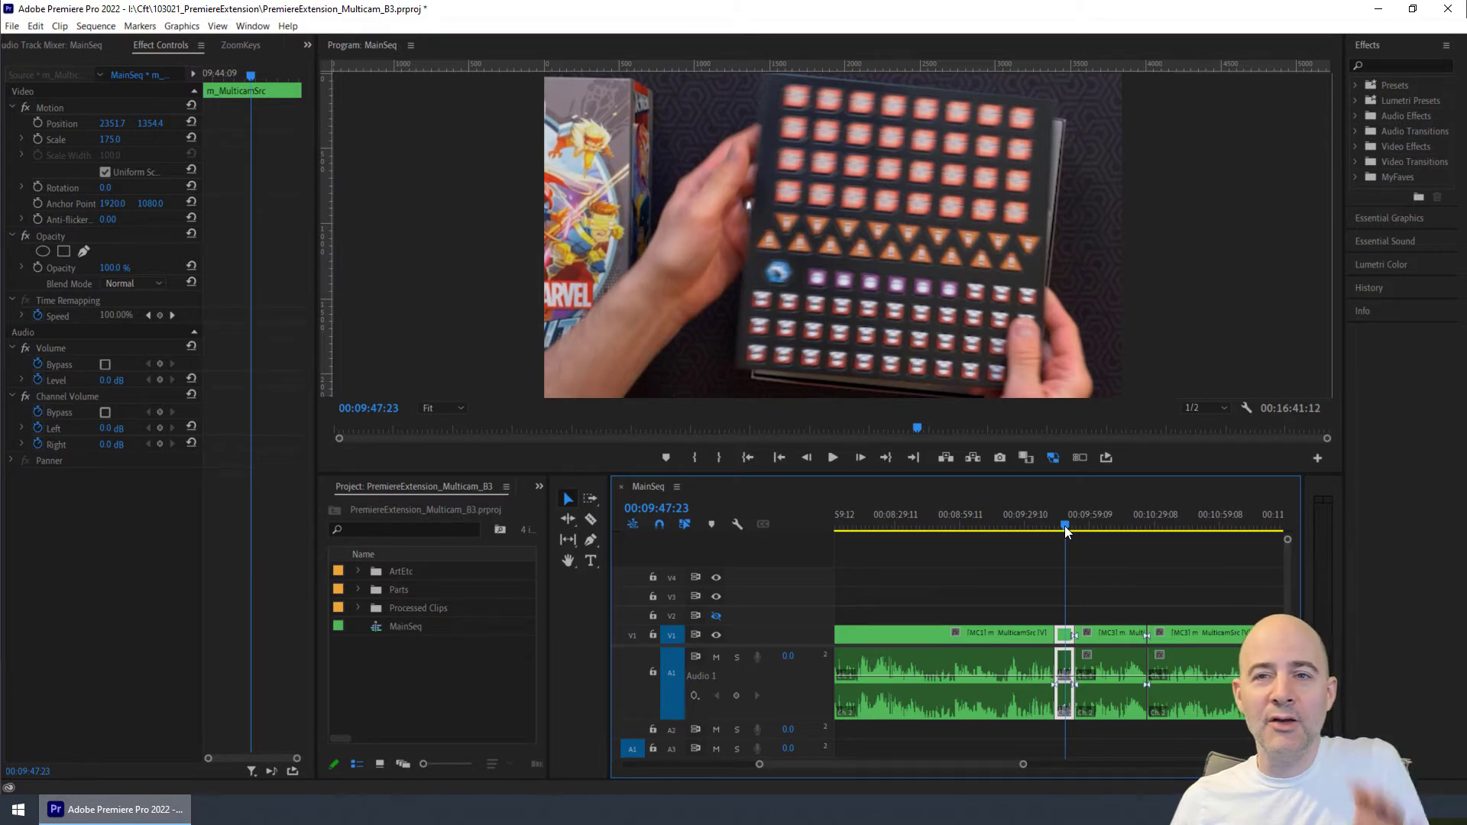
left_click_drag(1065, 527, 1058, 531)
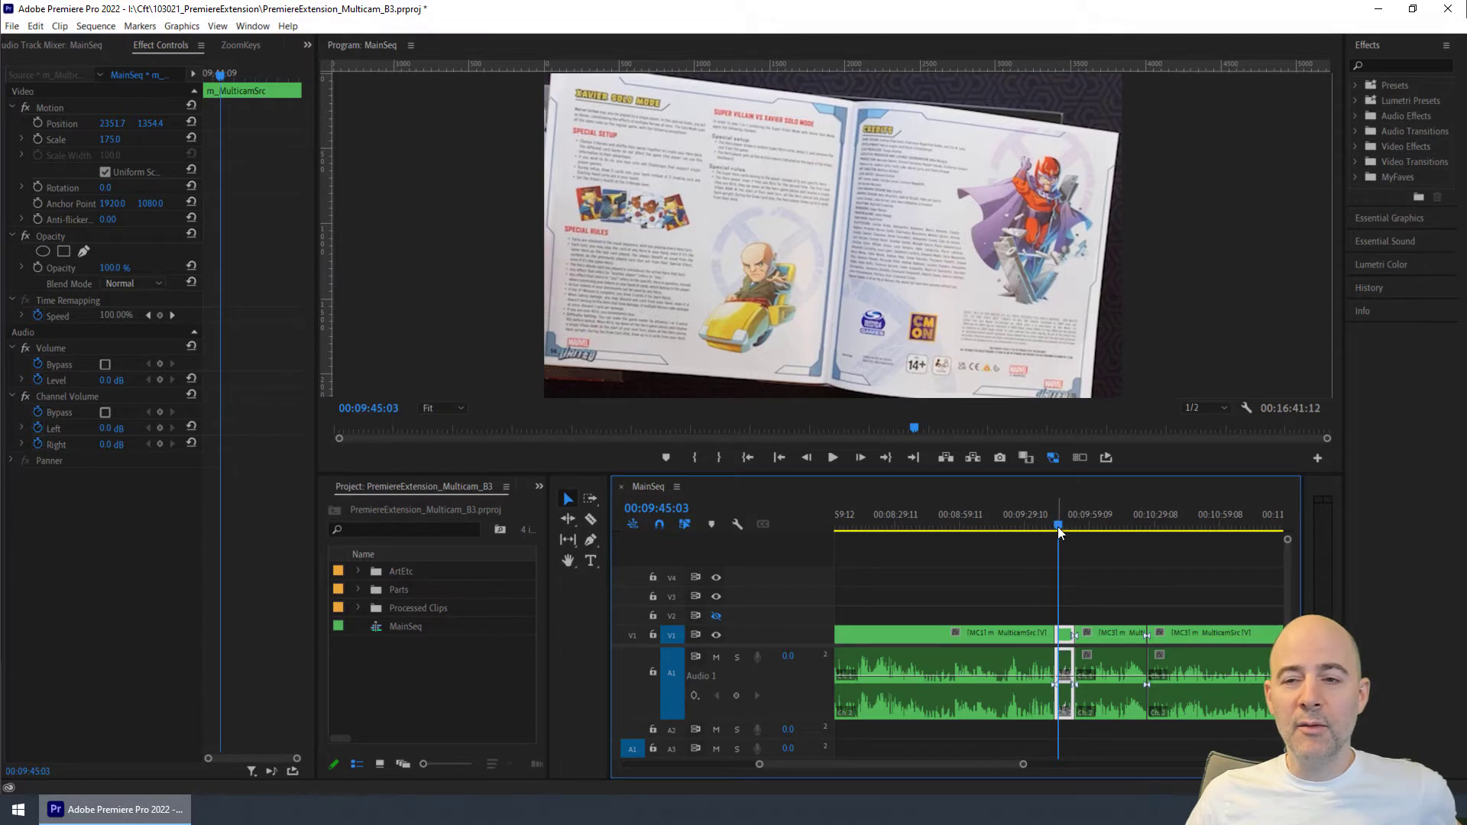
left_click_drag(1059, 527, 1062, 523)
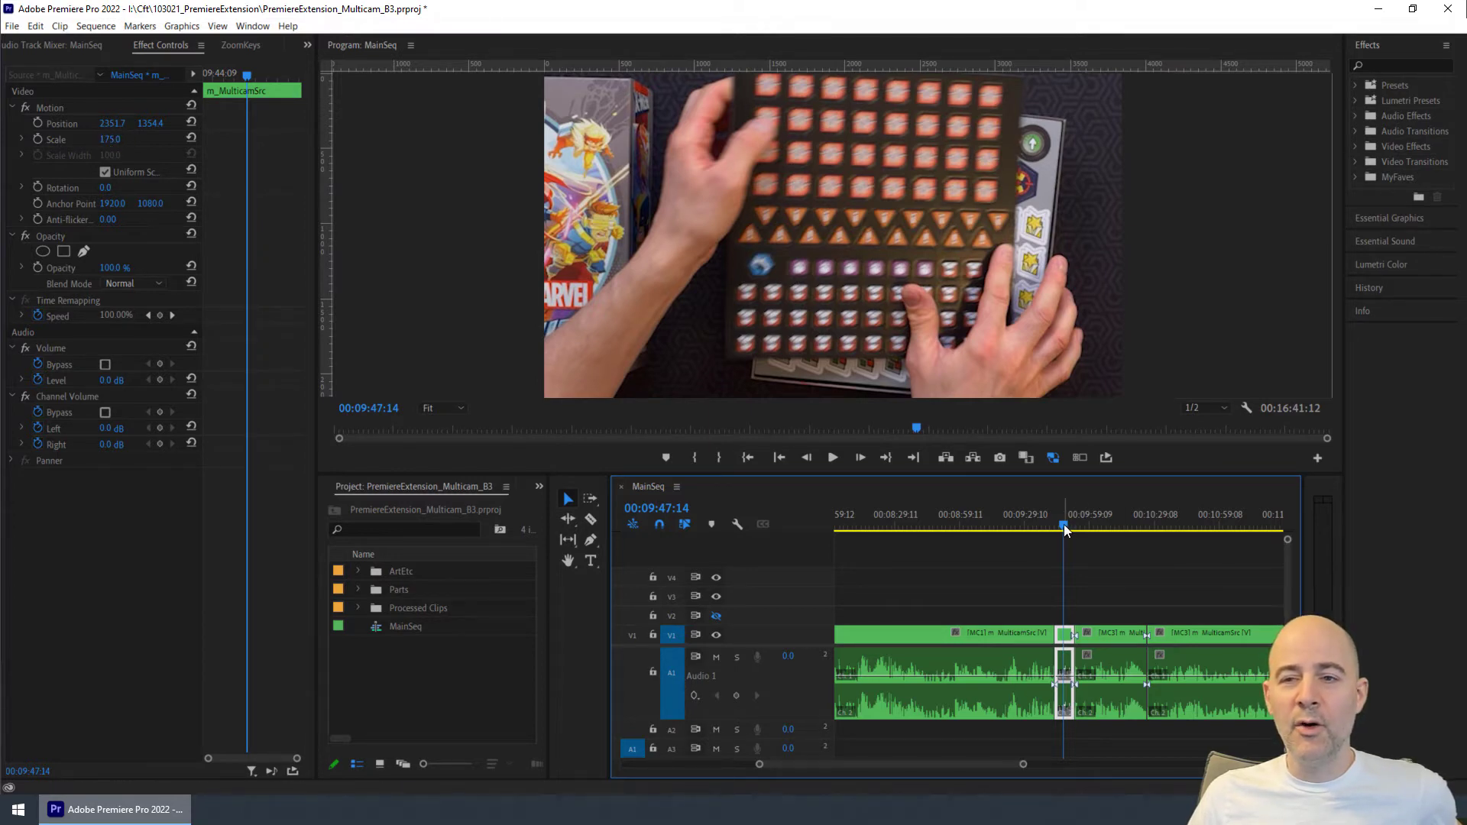
left_click_drag(1064, 524, 1061, 510)
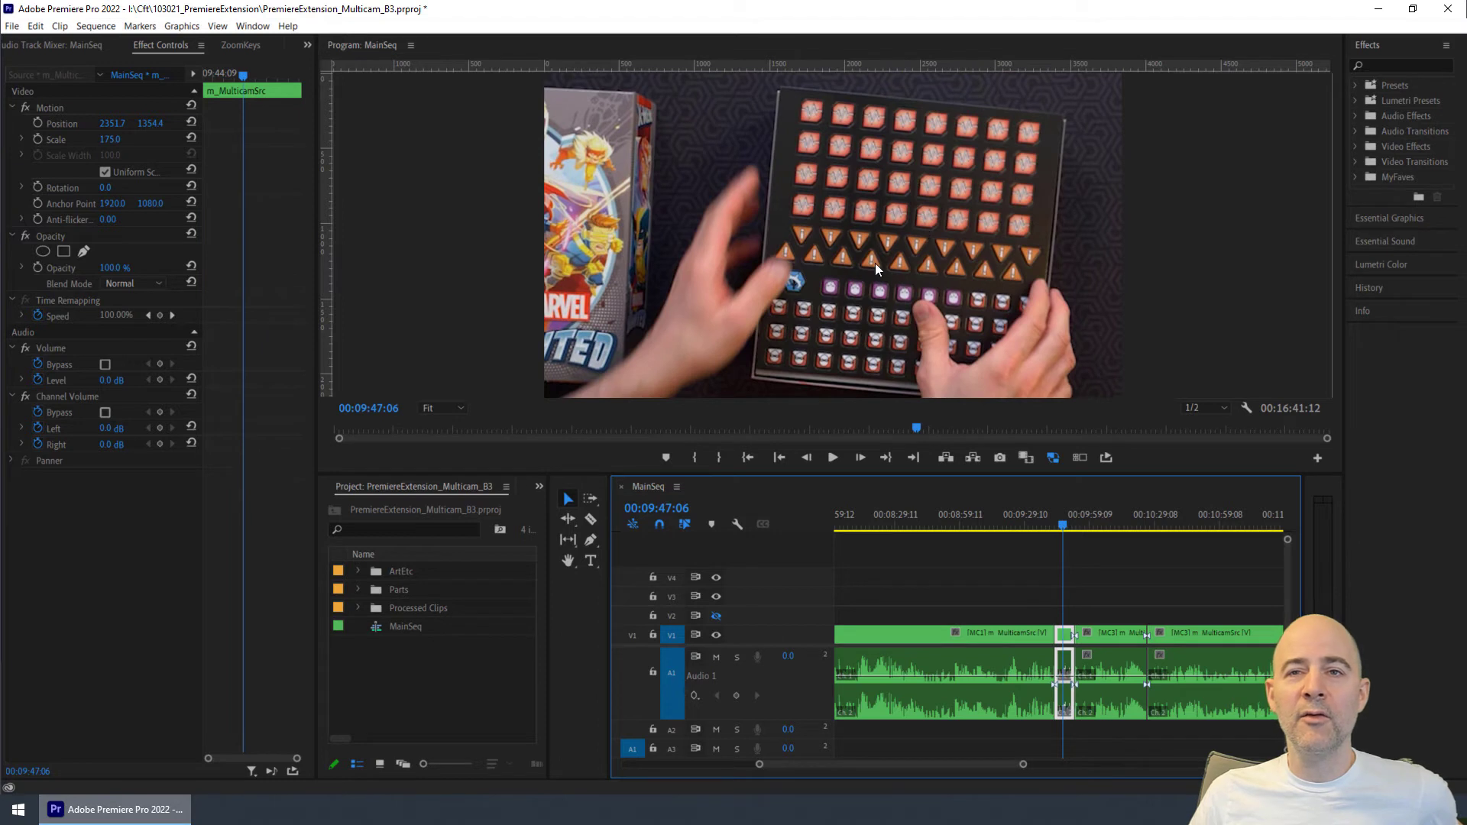
left_click(241, 46)
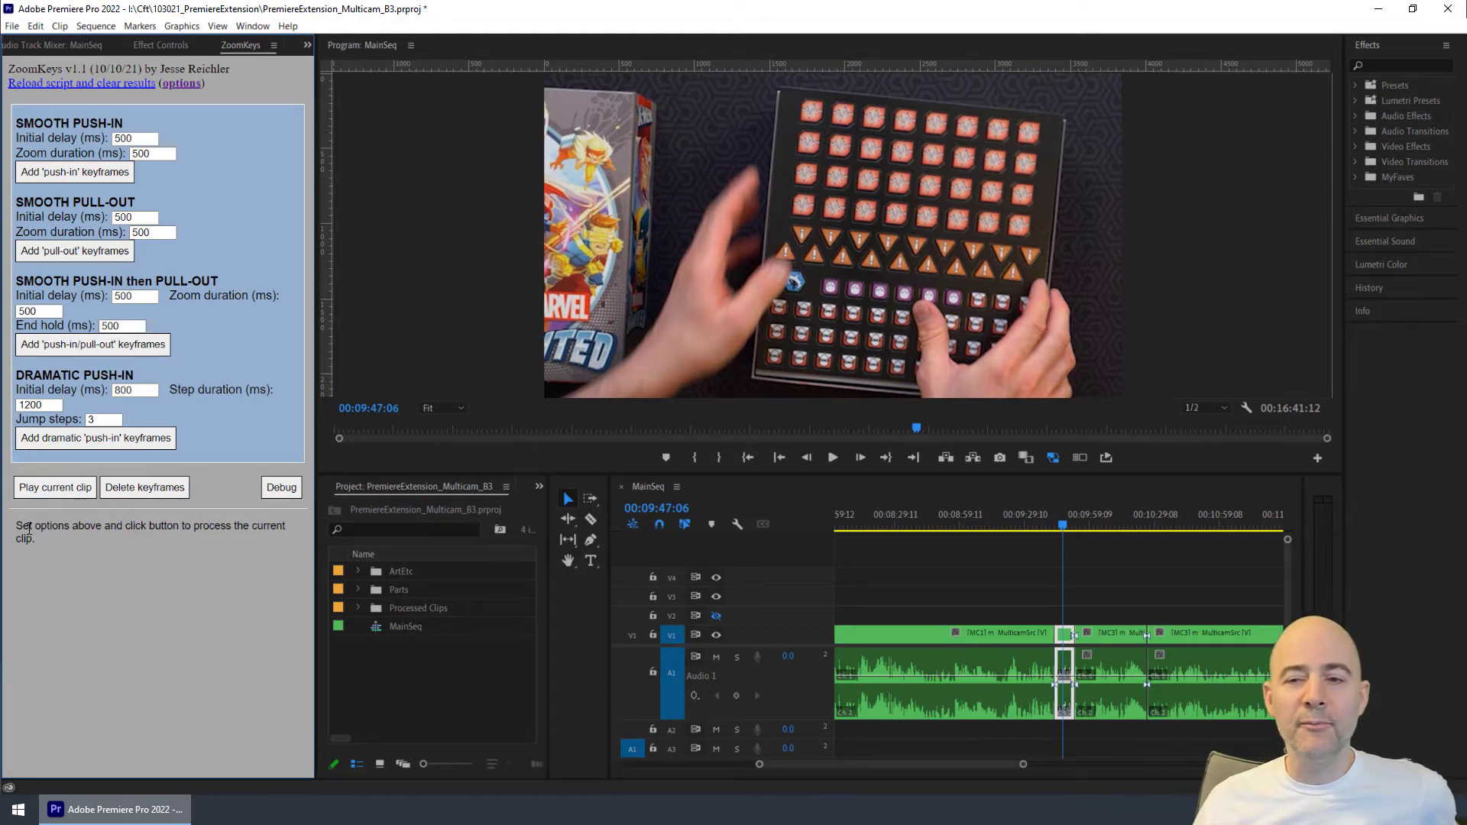
left_click(60, 350)
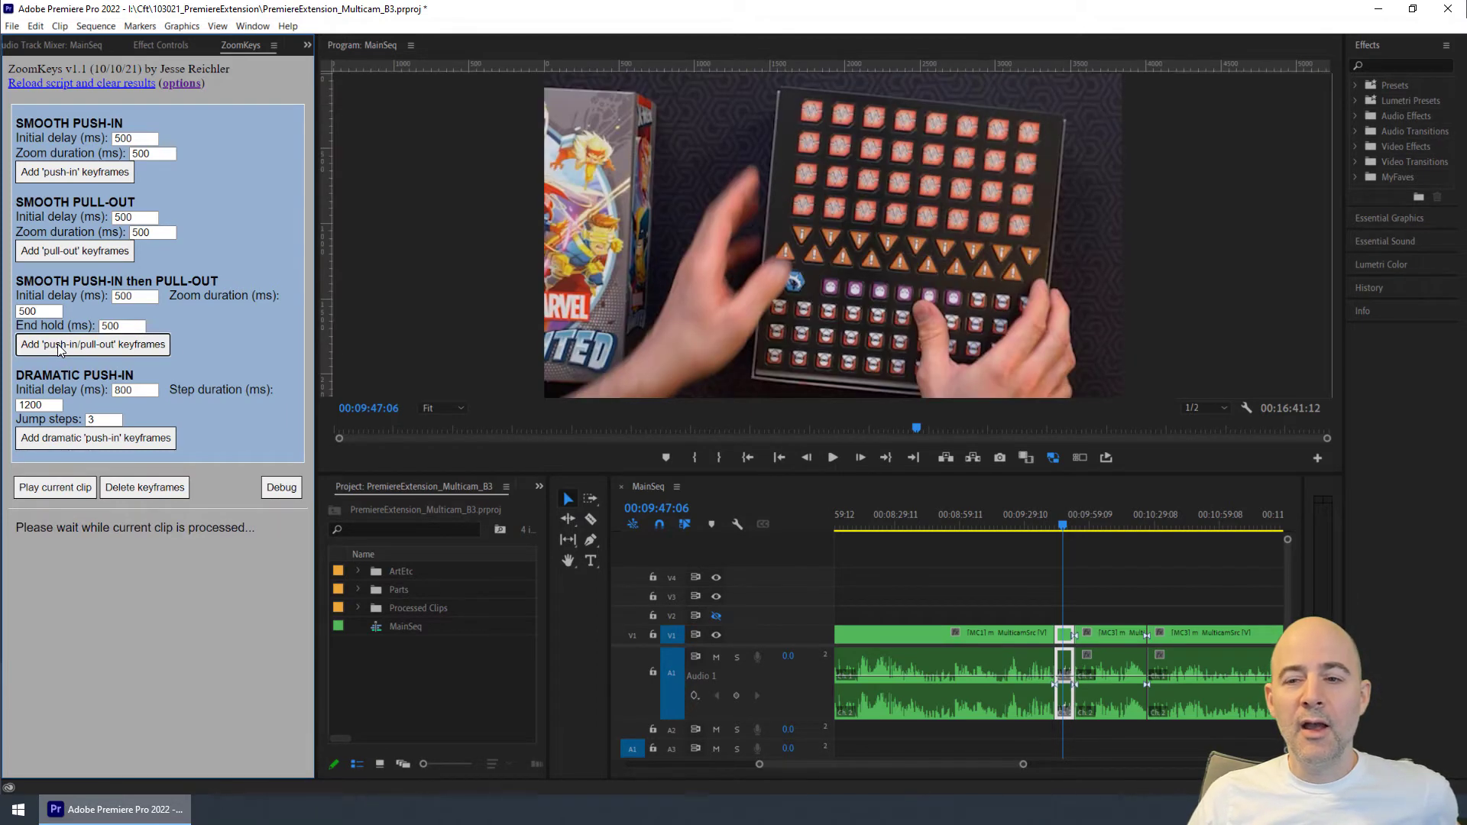
- Examine the clip's Position and Scale keyframes in a widened Effect Controls view, scrubbing through the zoom
left_click(152, 45)
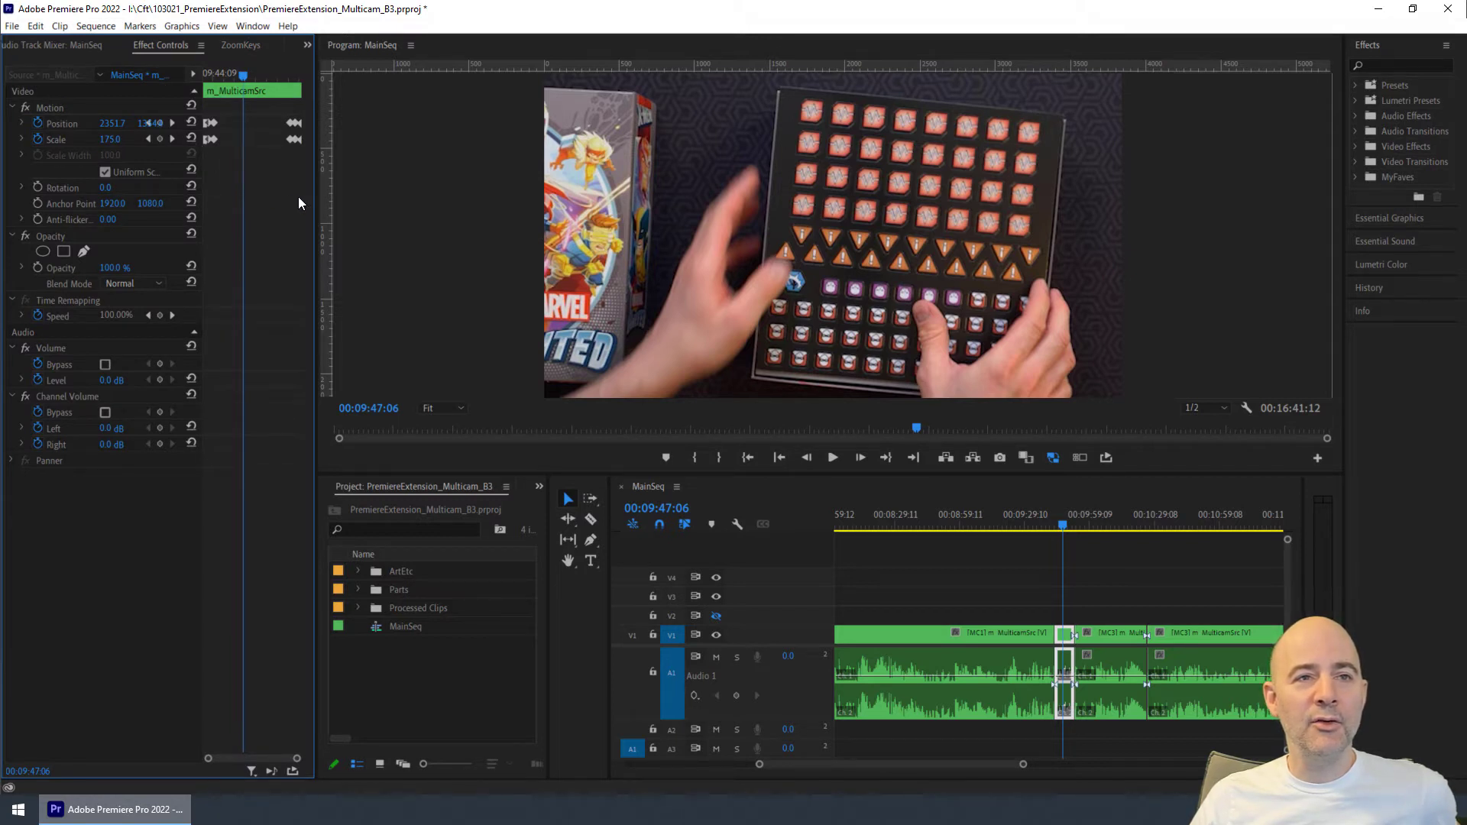
left_click_drag(313, 200, 524, 203)
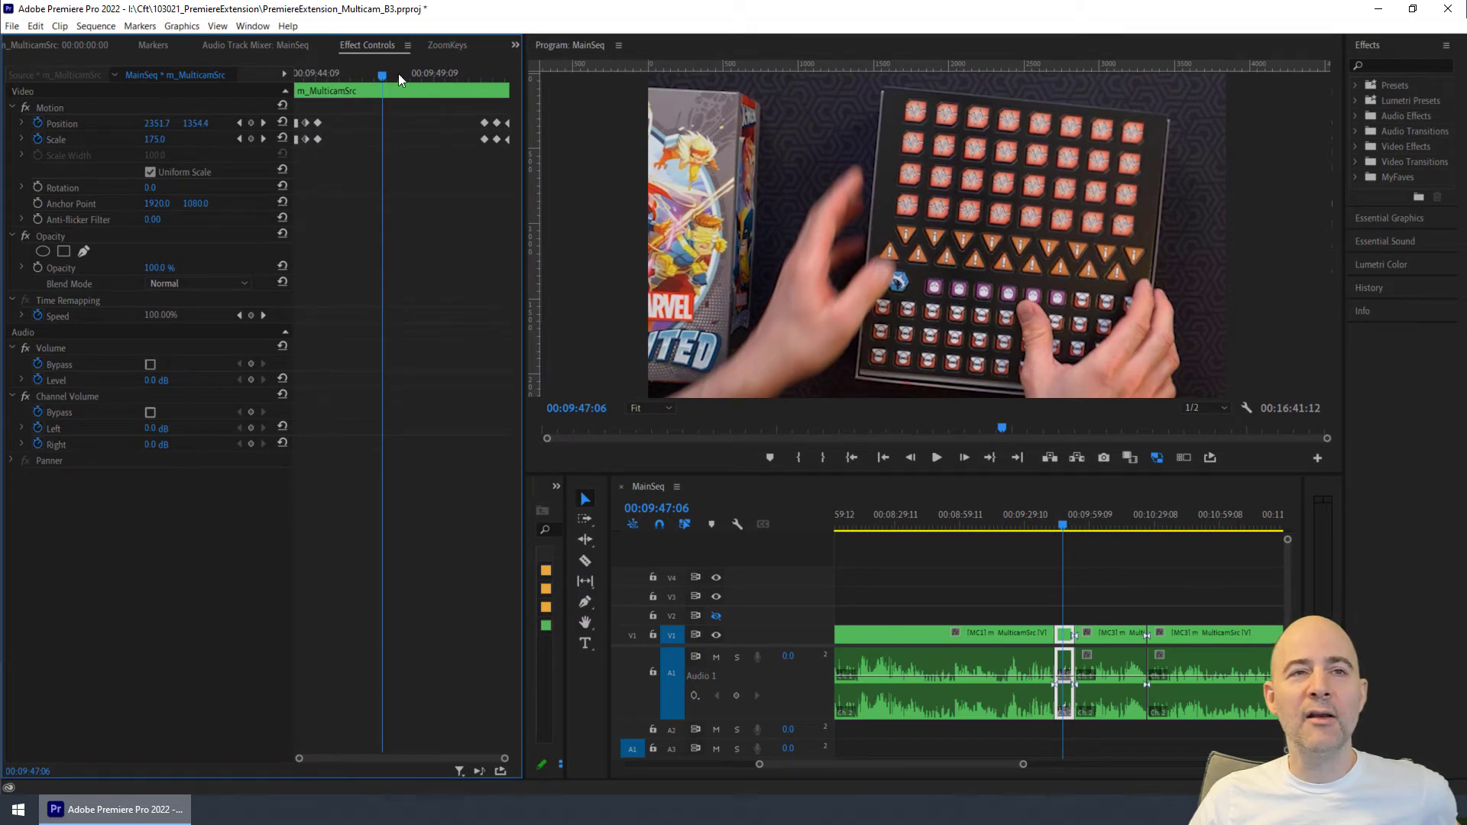
left_click_drag(382, 74, 289, 78)
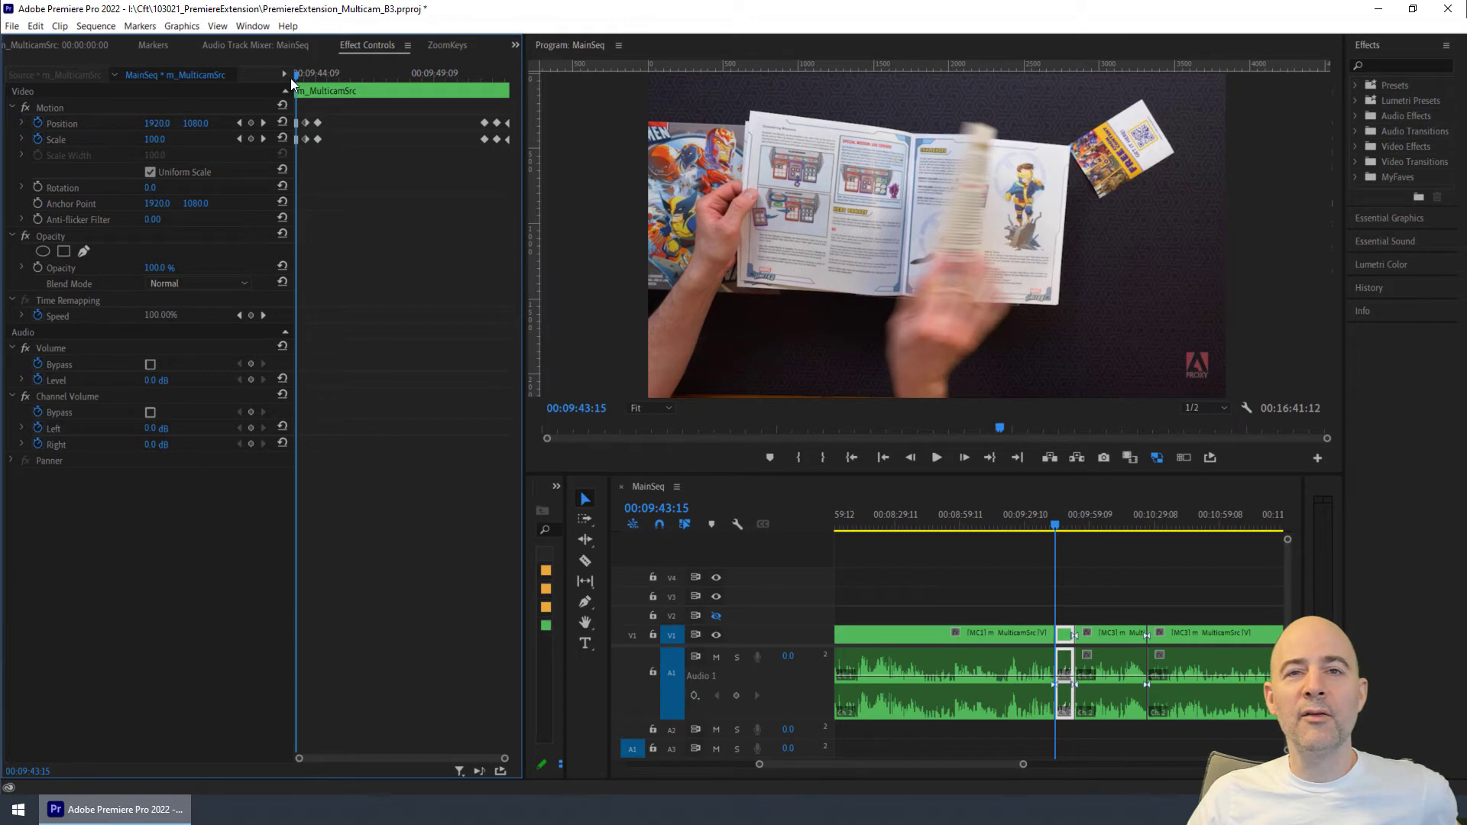
left_click_drag(291, 78, 299, 77)
left_click_drag(307, 77, 469, 77)
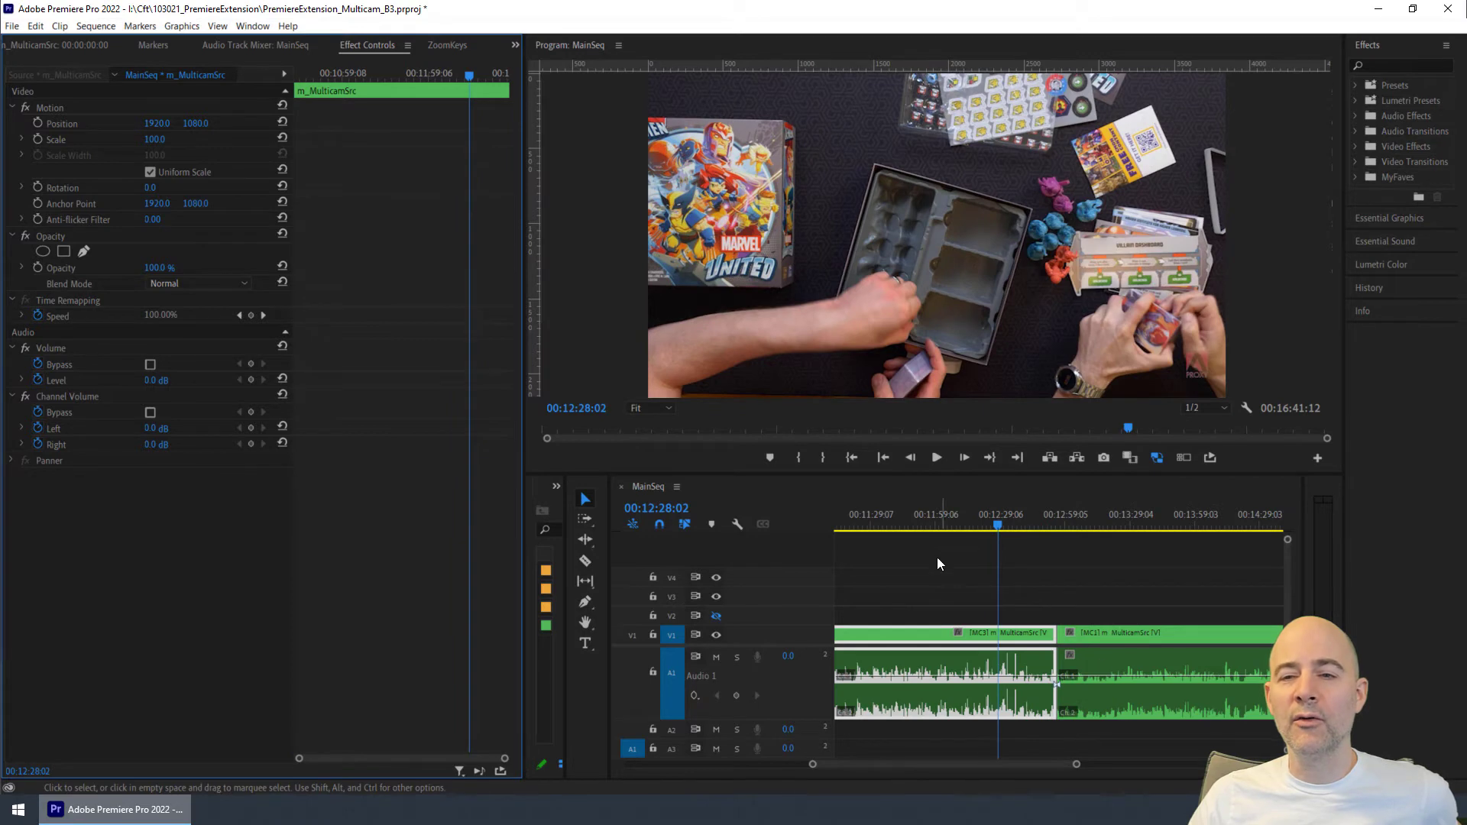
- Return to the start of the keyframed clip at 00:09:43:13 and play it through to preview the push-in and pull-out
left_click(925, 516)
key("Up")
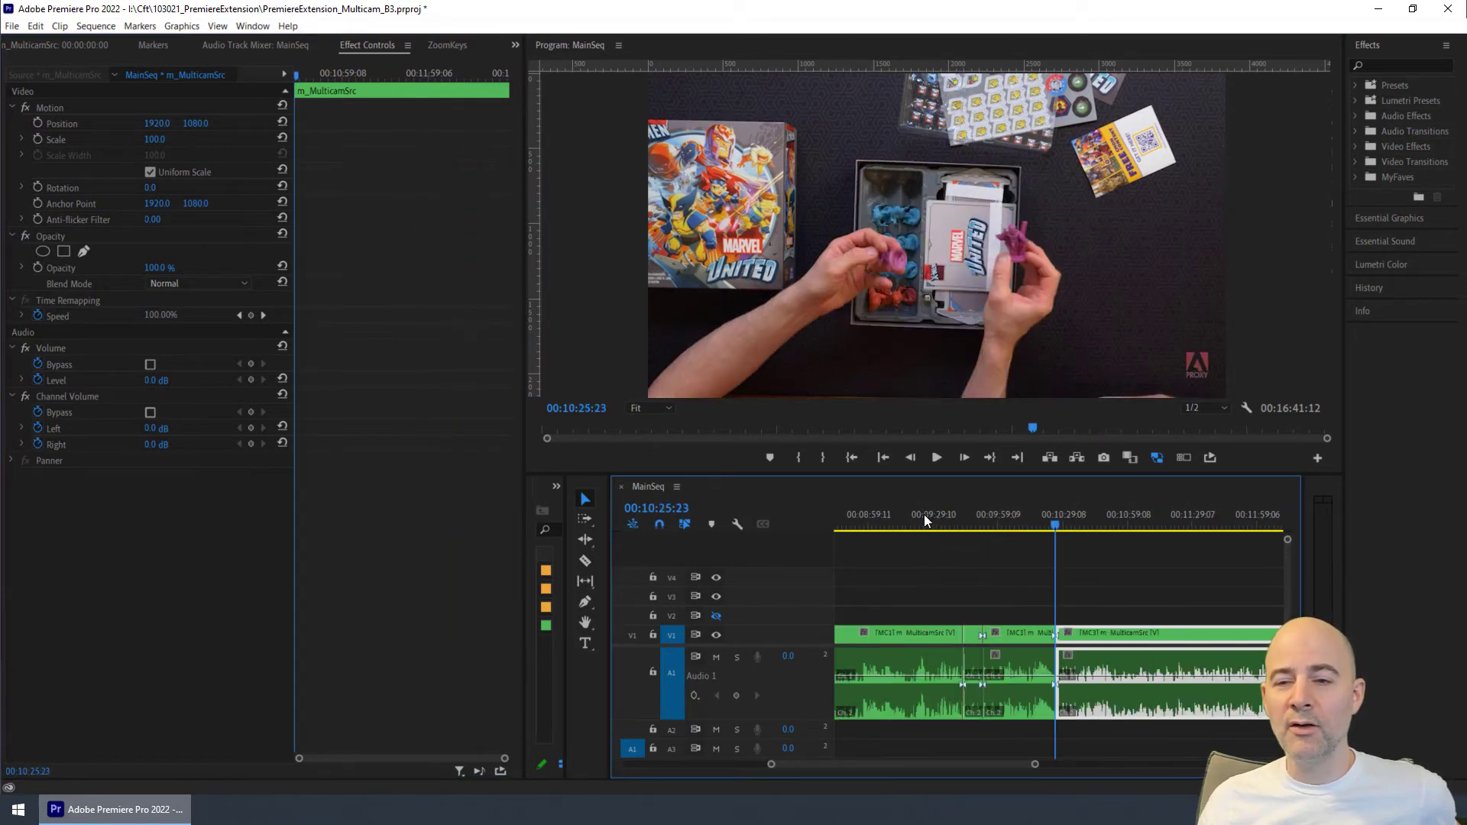
key("Up")
key("Down")
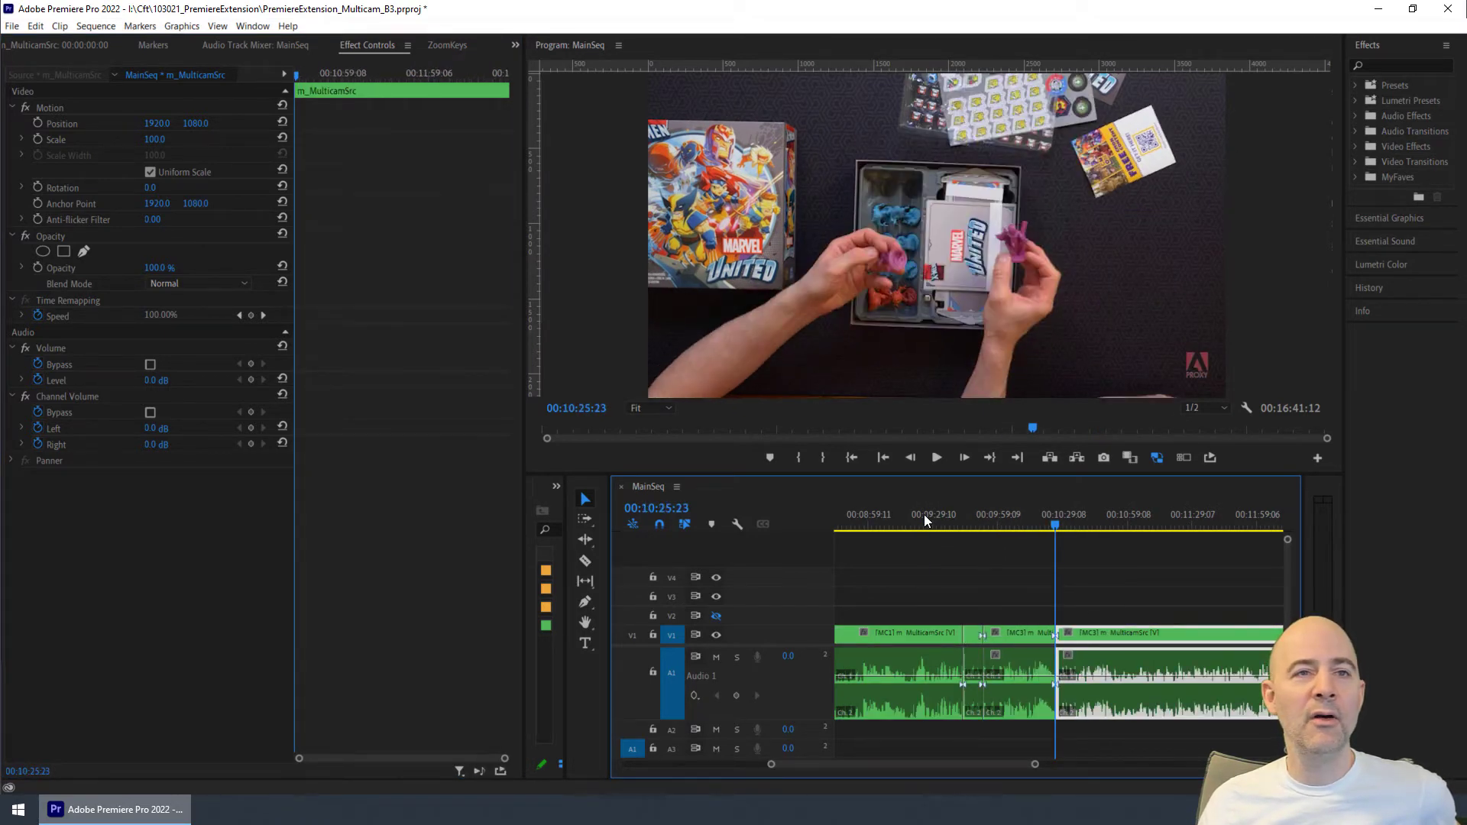
key("Up")
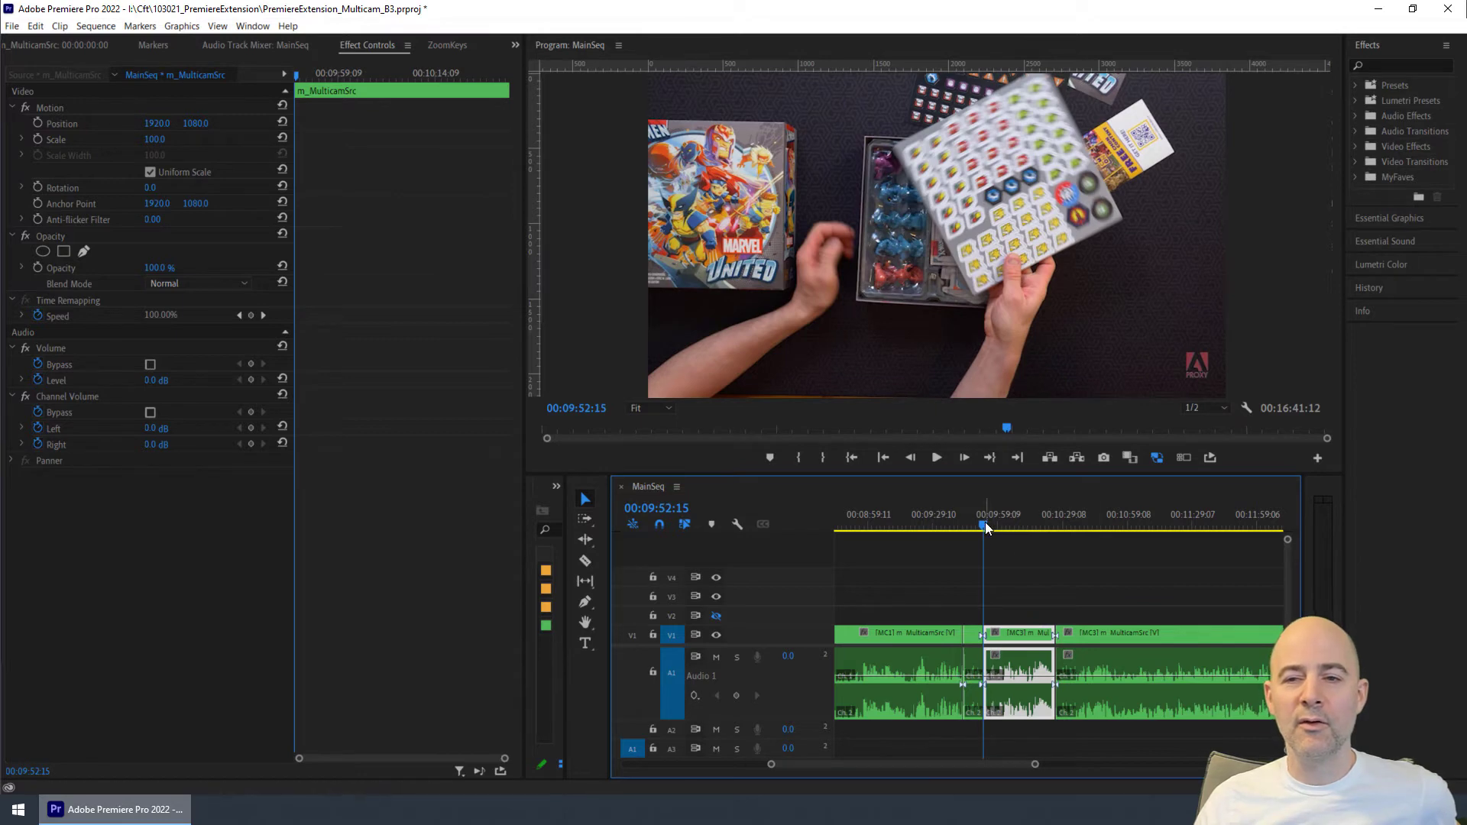
left_click(1129, 522)
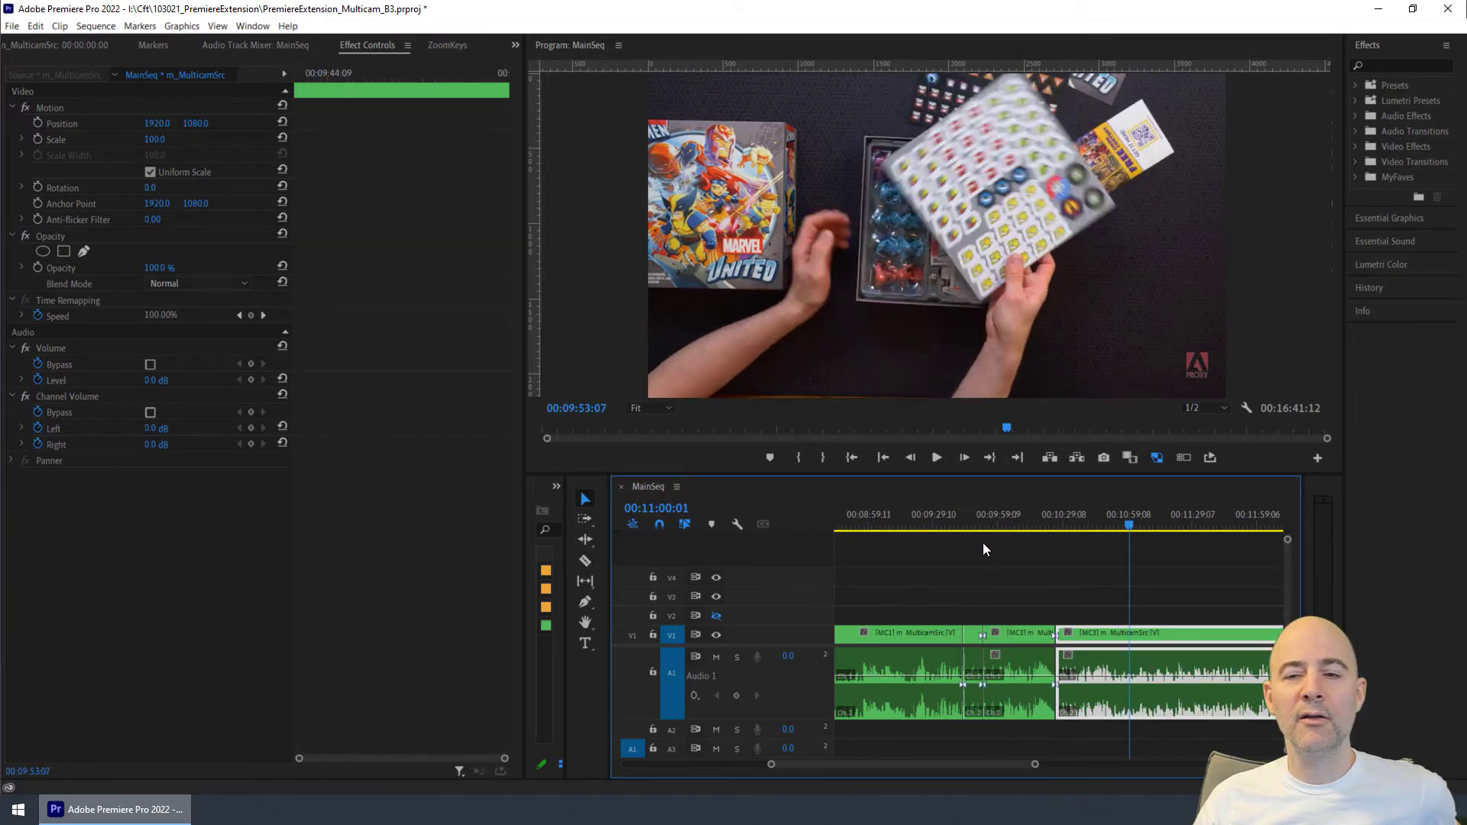
left_click(971, 527)
key("Up")
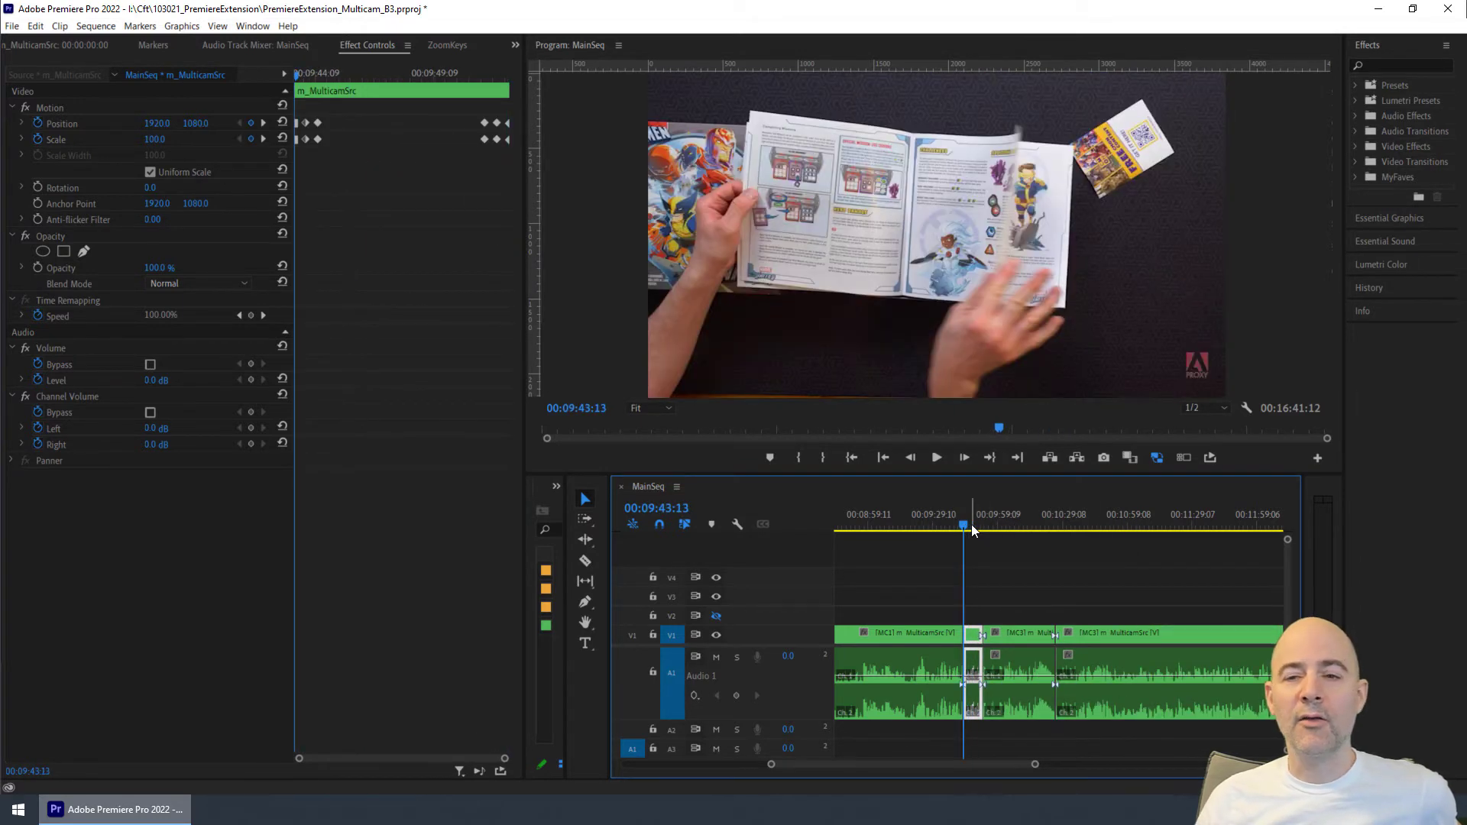
key("space")
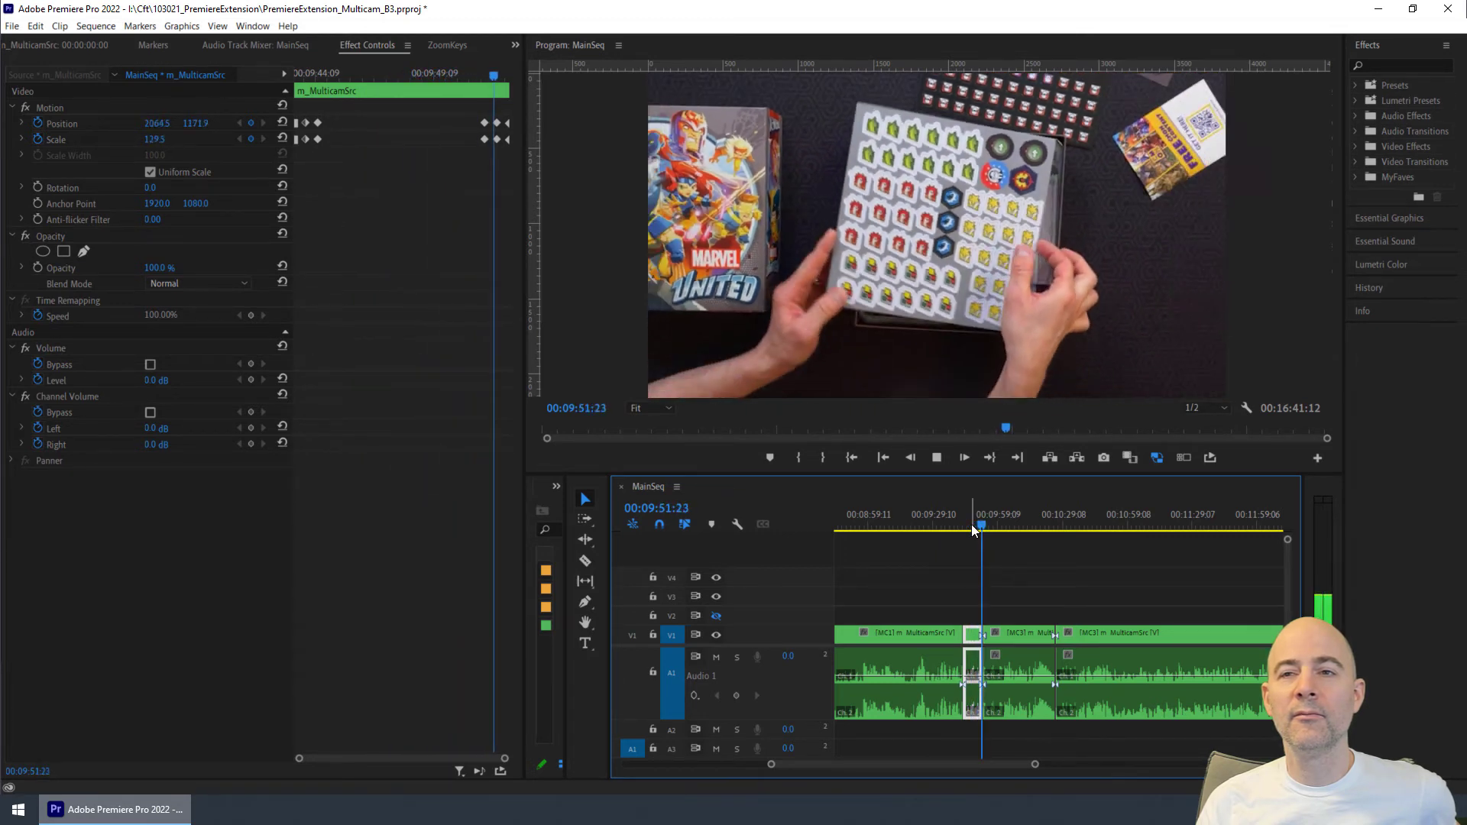
key("space")
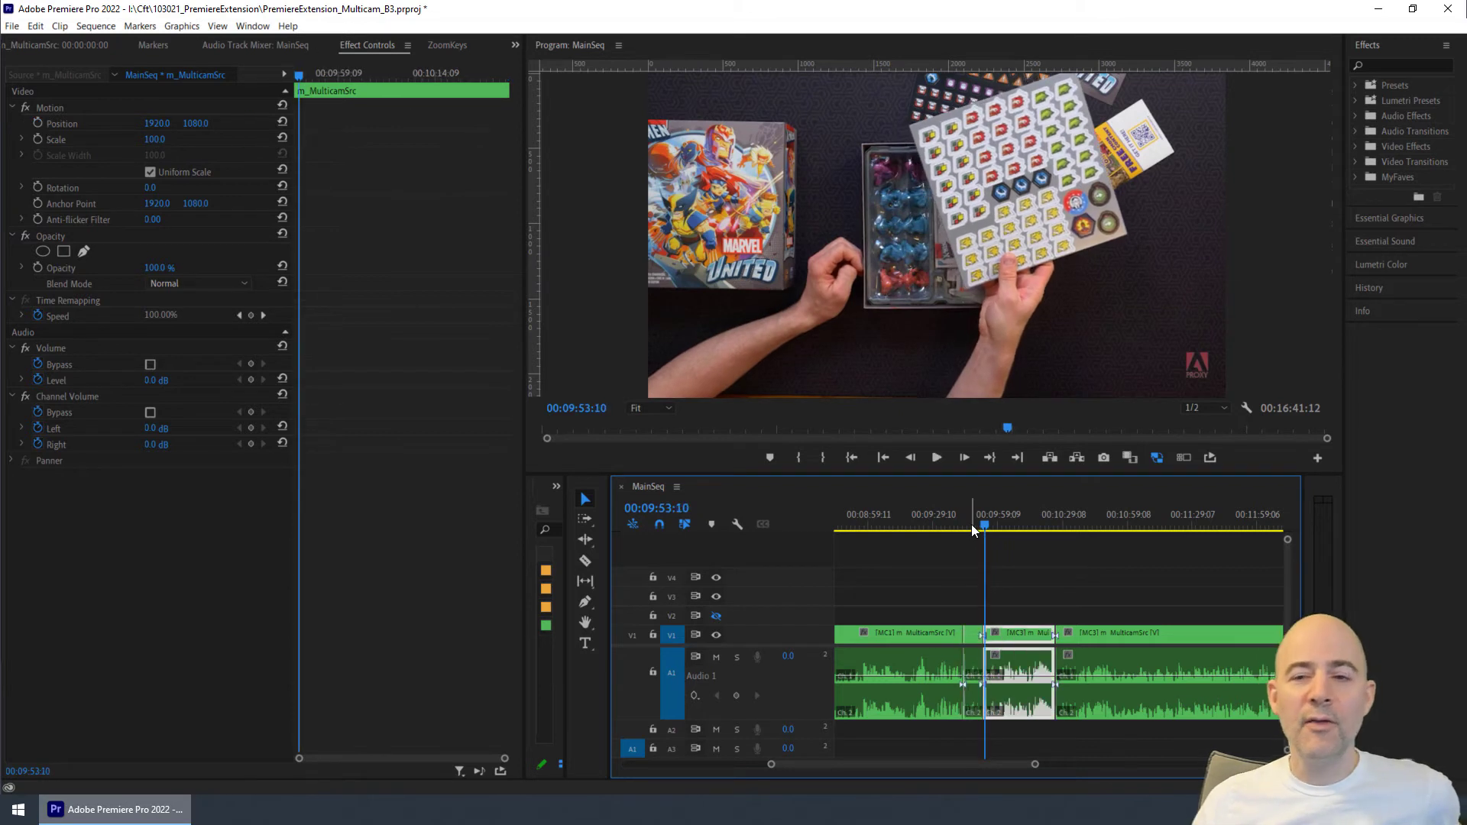
left_click(966, 519)
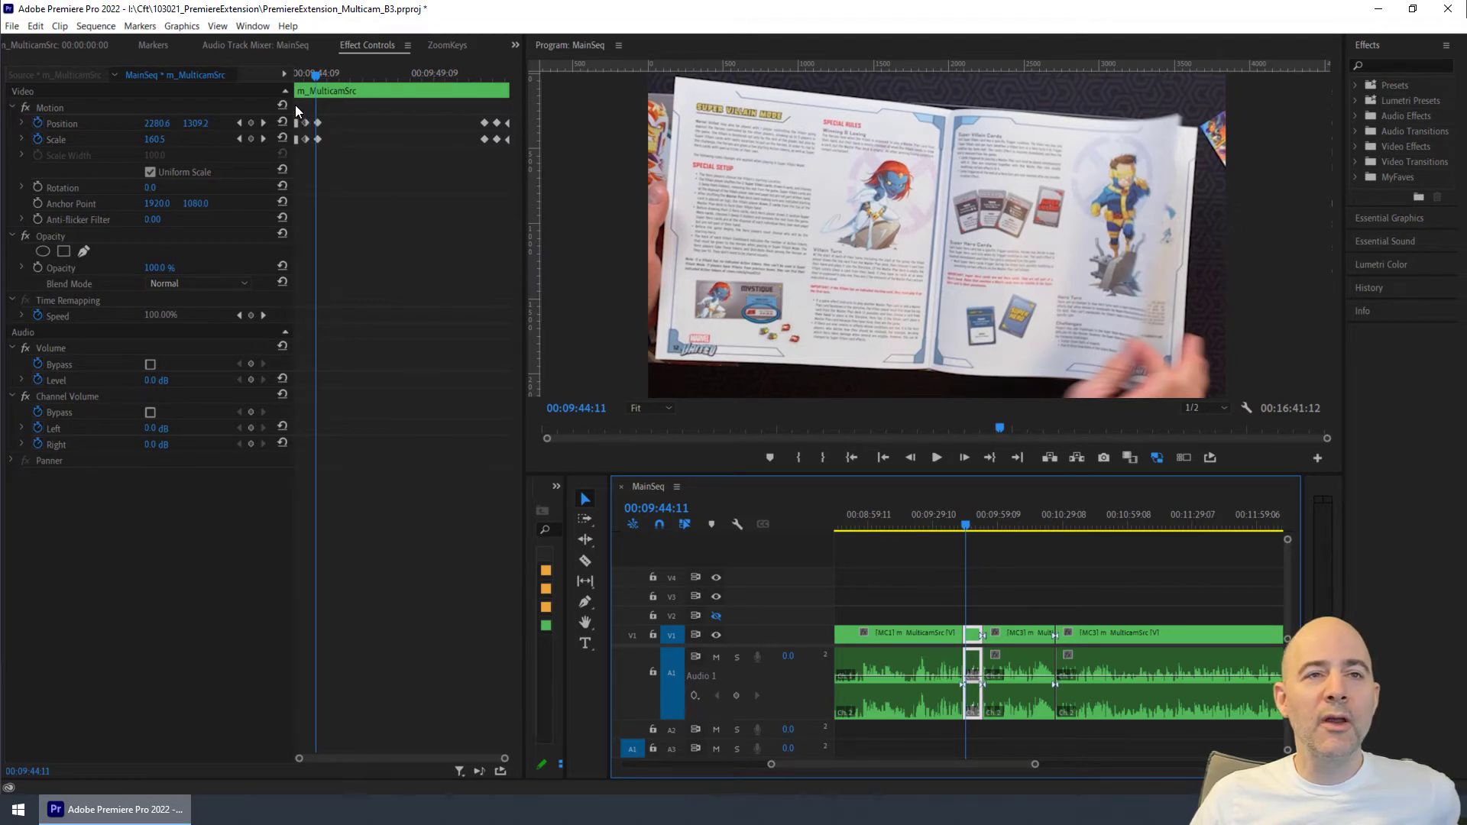
- Apply Ease In temporal interpolation to all of the clip's Position and Scale keyframes
left_click_drag(295, 104, 512, 153)
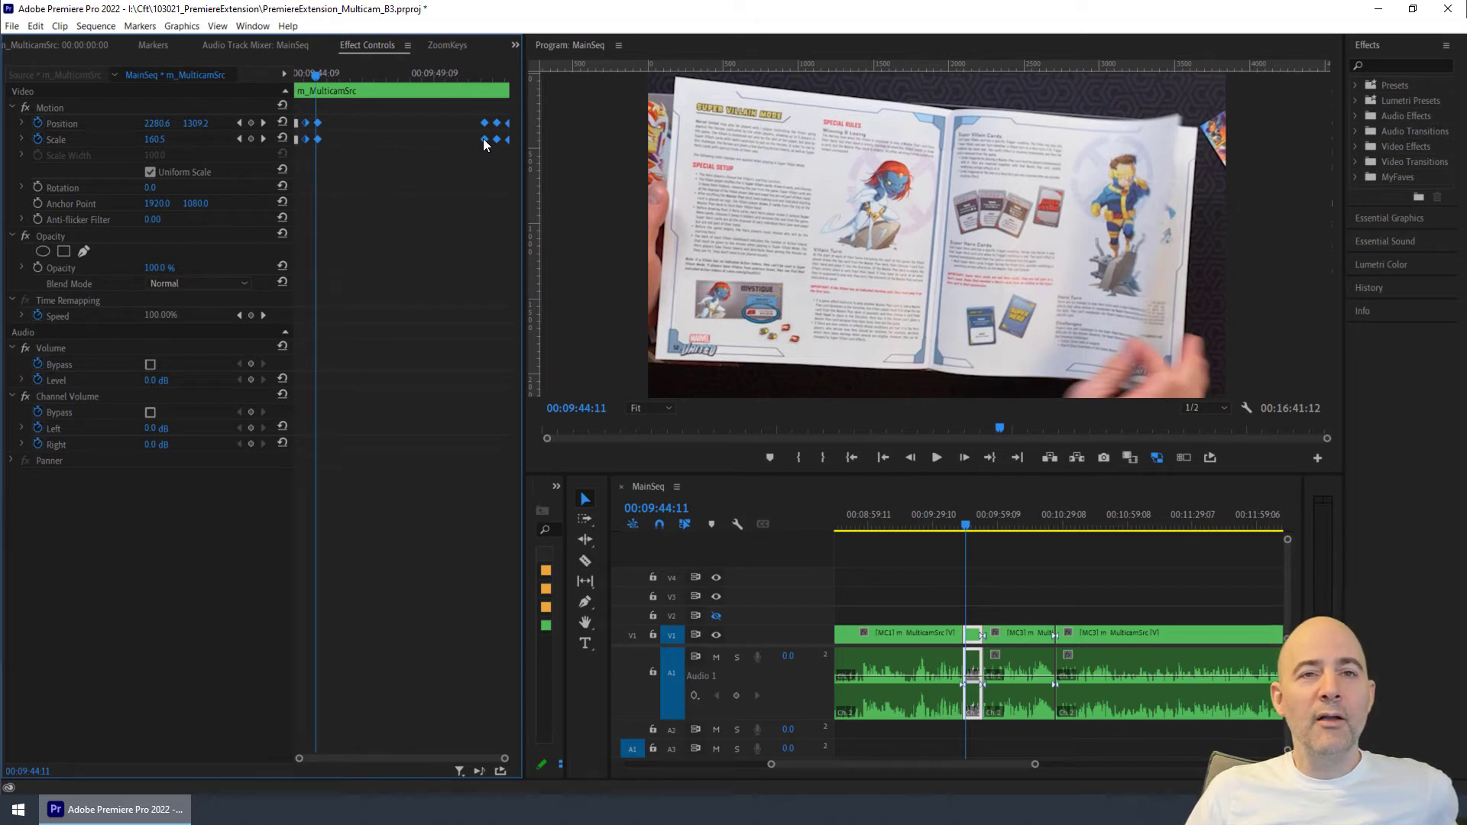
right_click(483, 142)
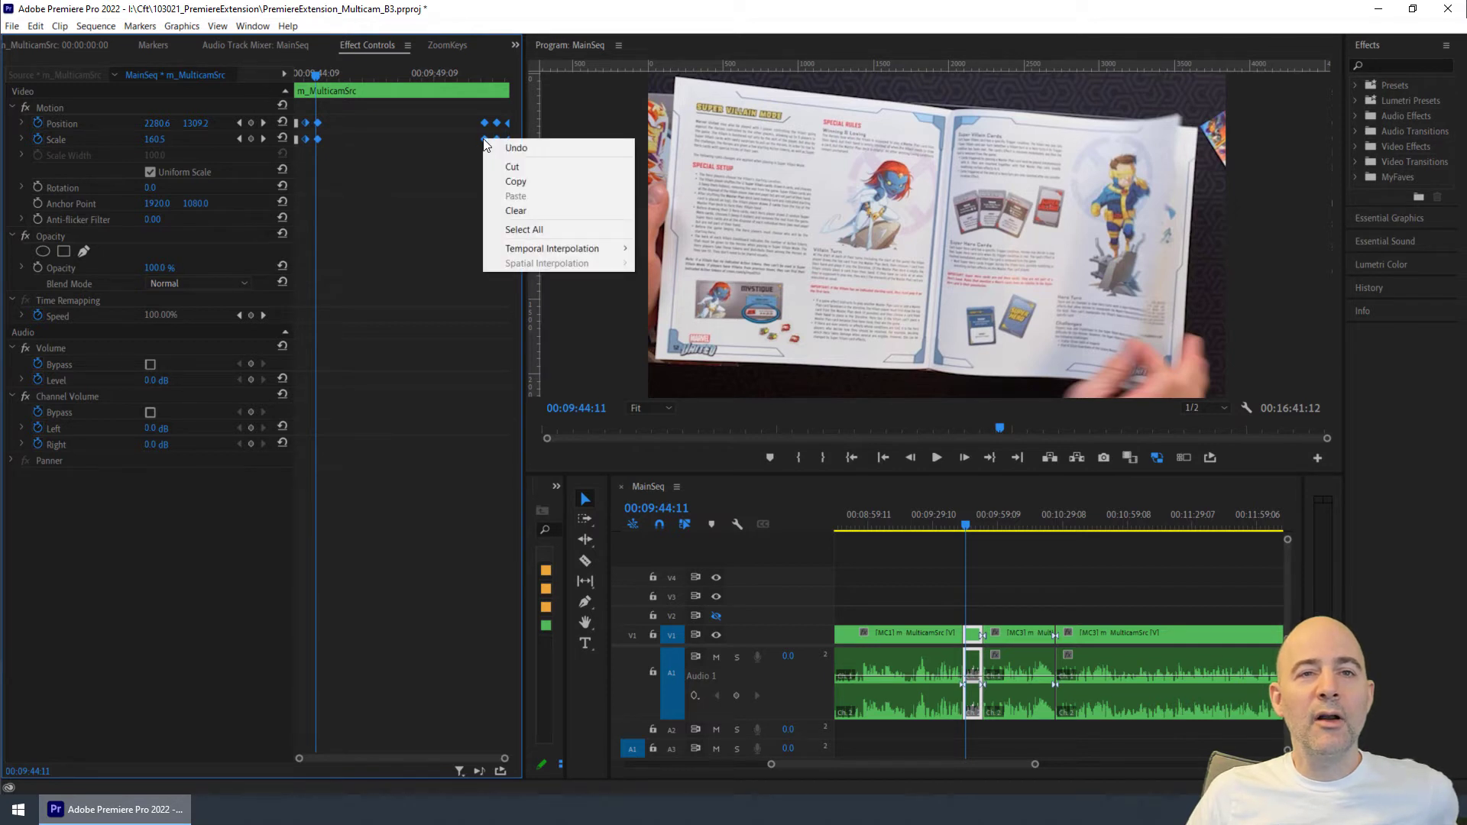
mouse_move(550, 249)
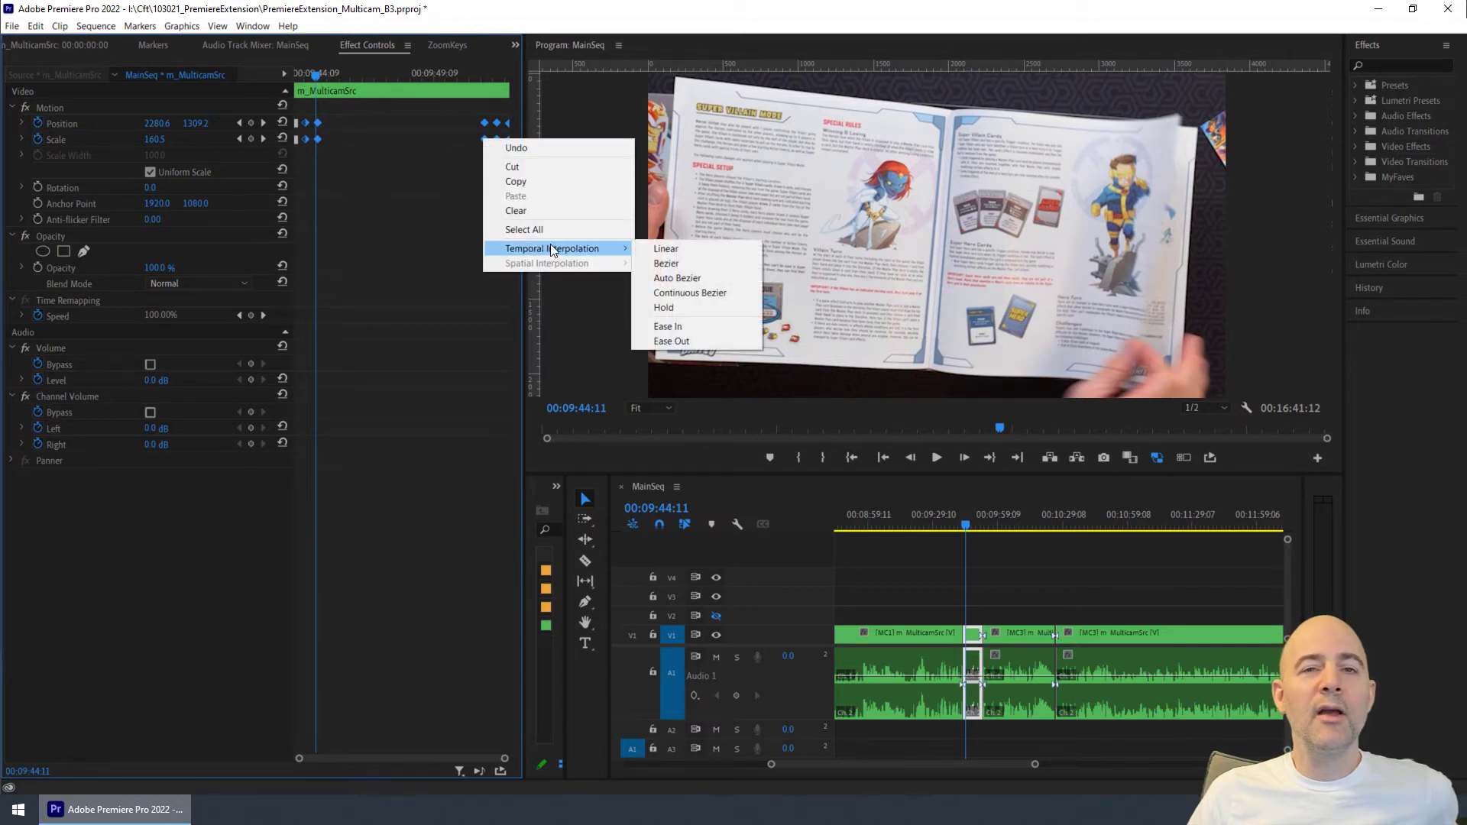
left_click(707, 326)
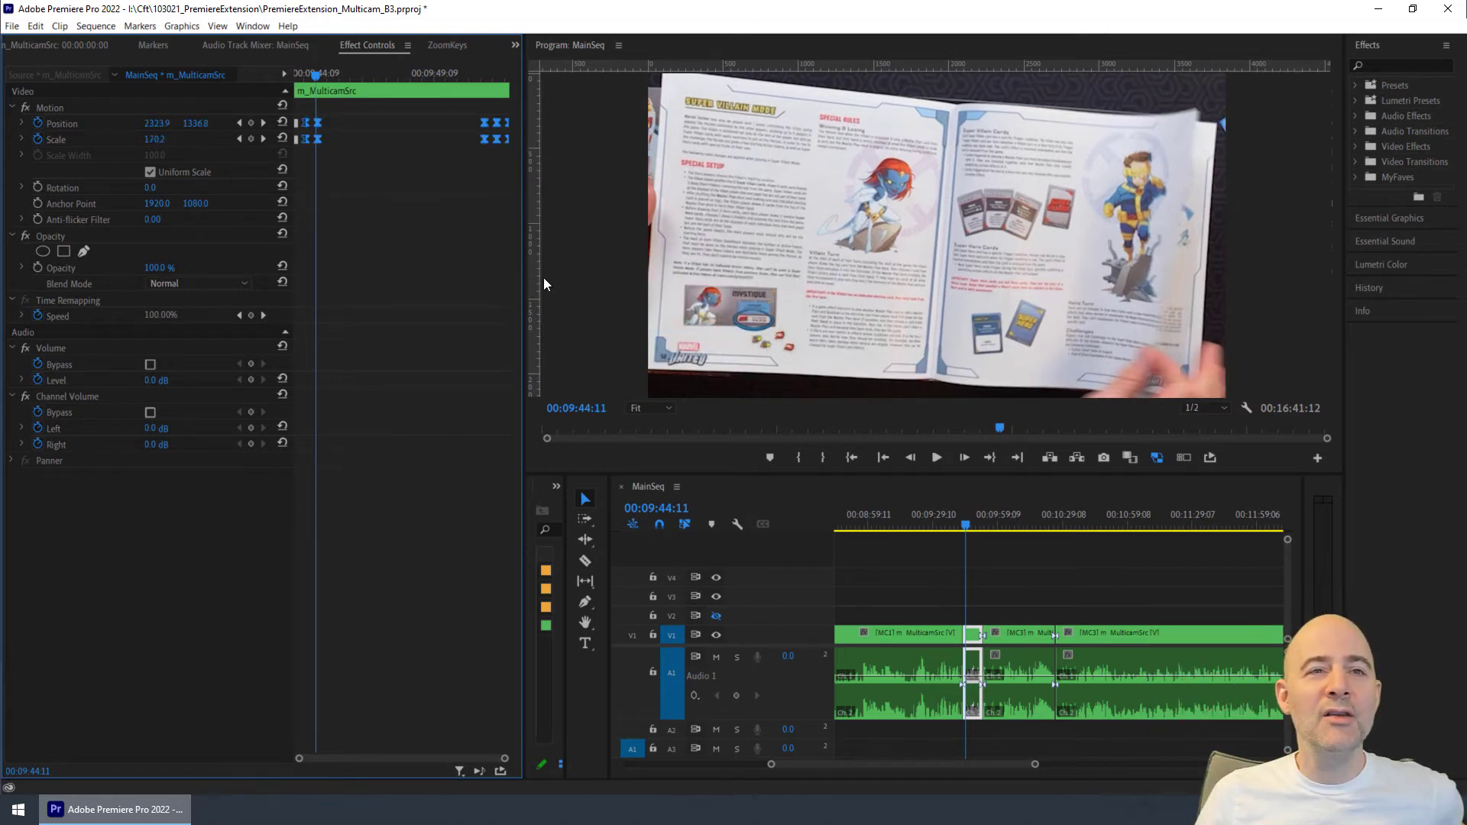
- Play the eased push-in and pull-out from 00:09:43:18 through the end of the clip
left_click_drag(965, 533, 962, 534)
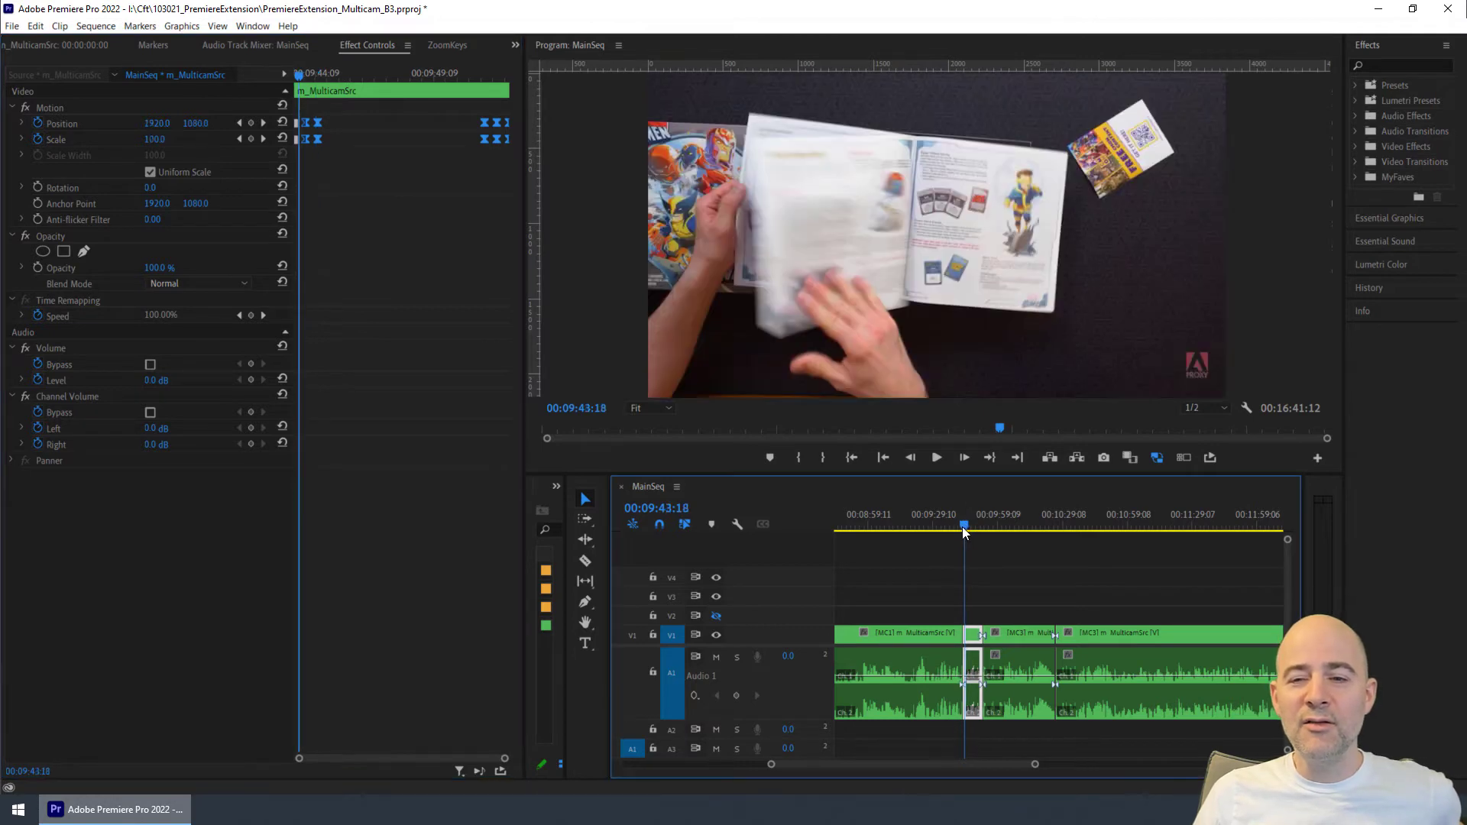
key("space")
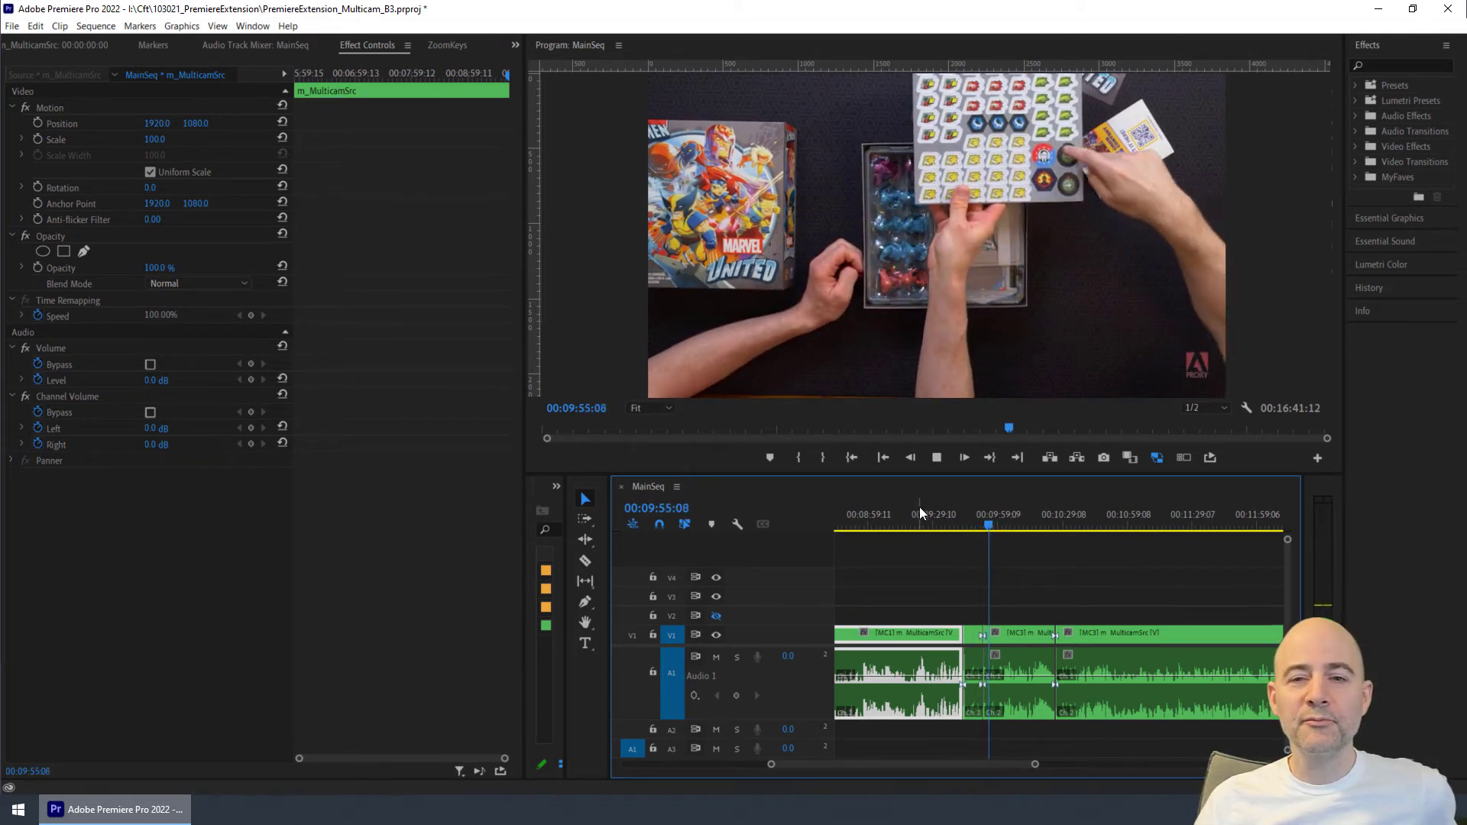
left_click(936, 458)
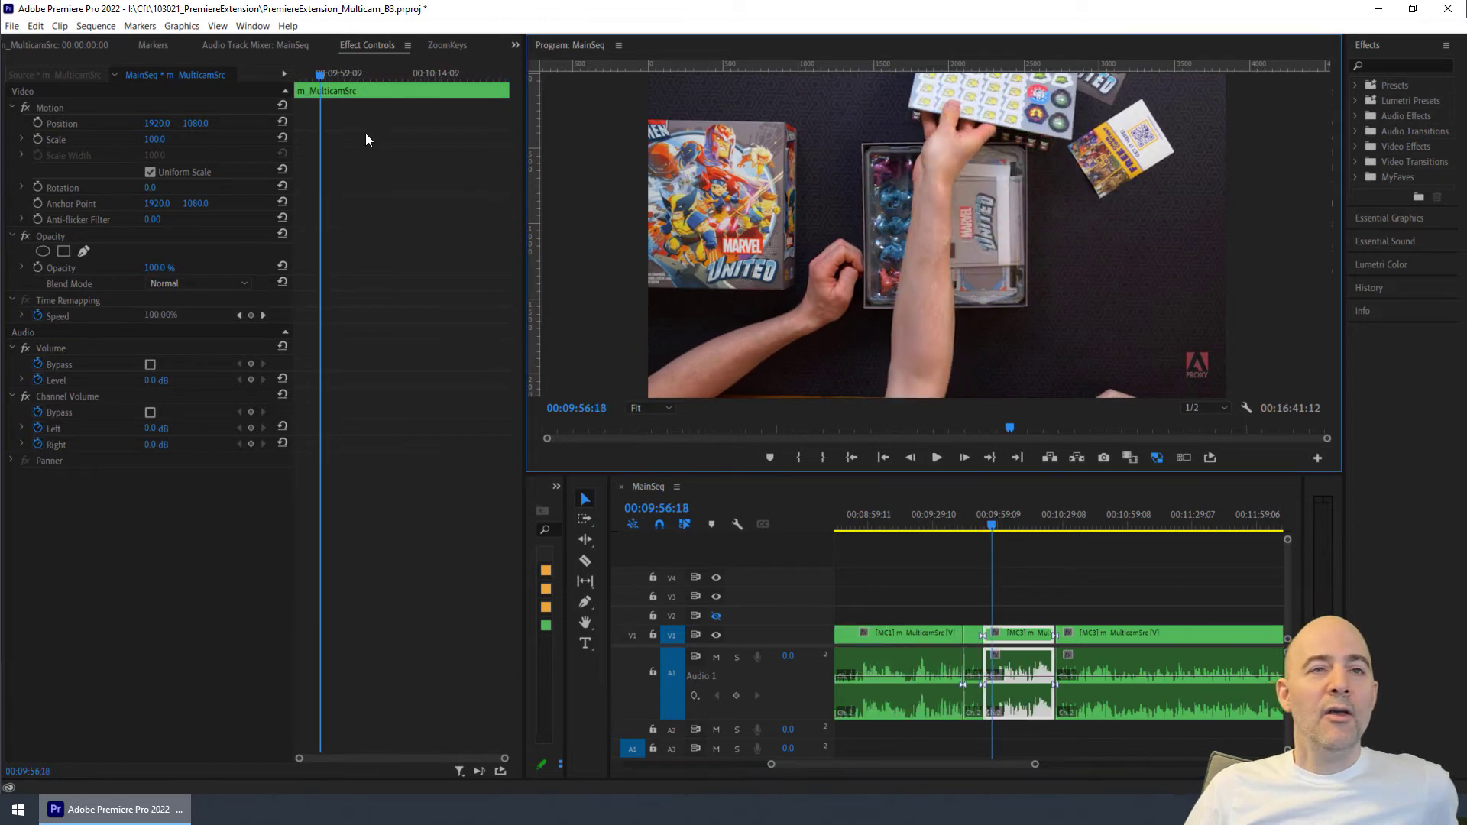
- Retime the rulebook clip's zoom by moving its pull-out Position and Scale keyframes slightly earlier and its push-in keyframes slightly later
left_click(443, 45)
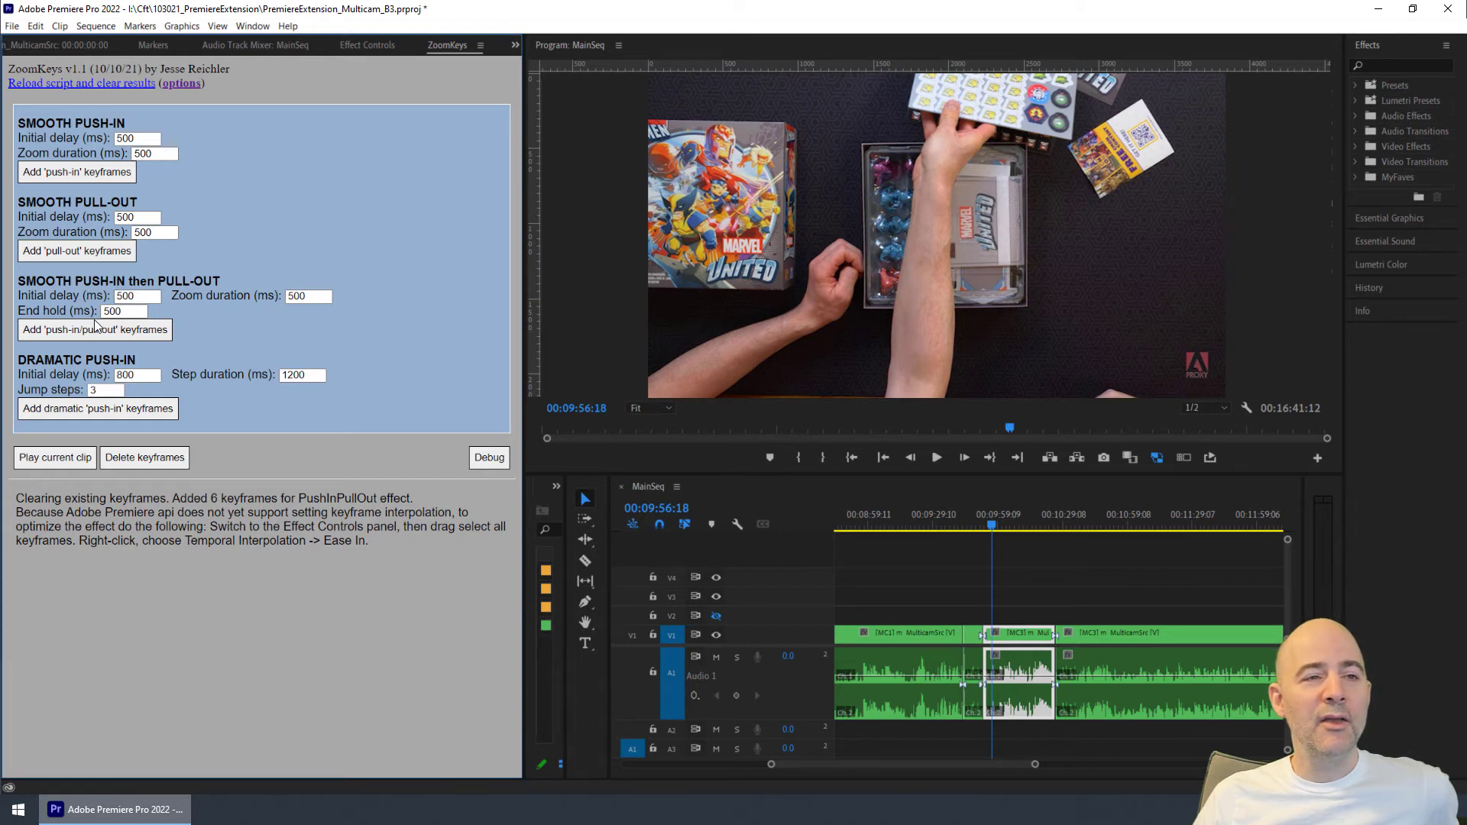
left_click(968, 522)
left_click(363, 44)
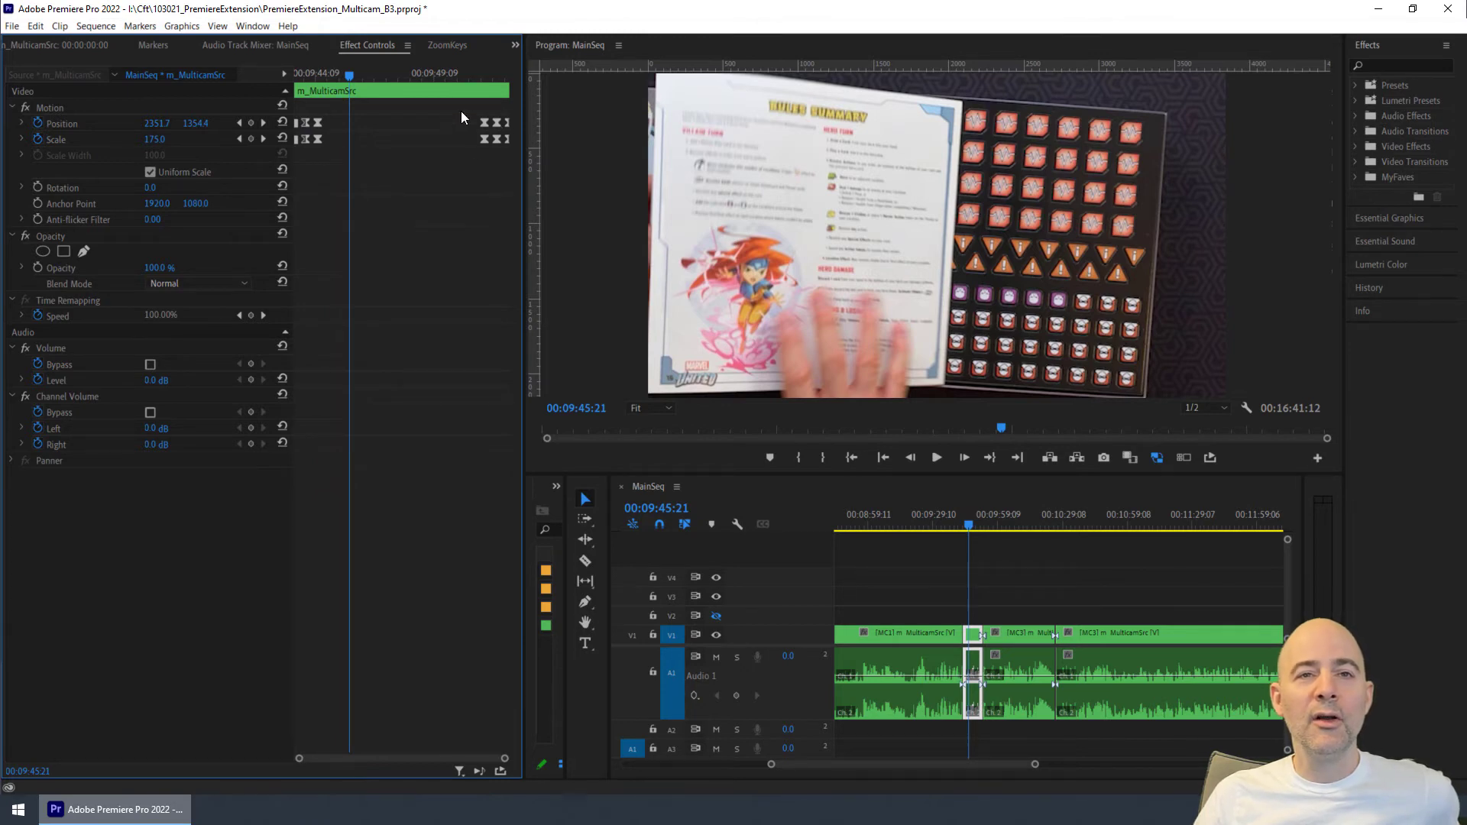
left_click_drag(350, 70, 486, 139)
left_click(495, 139)
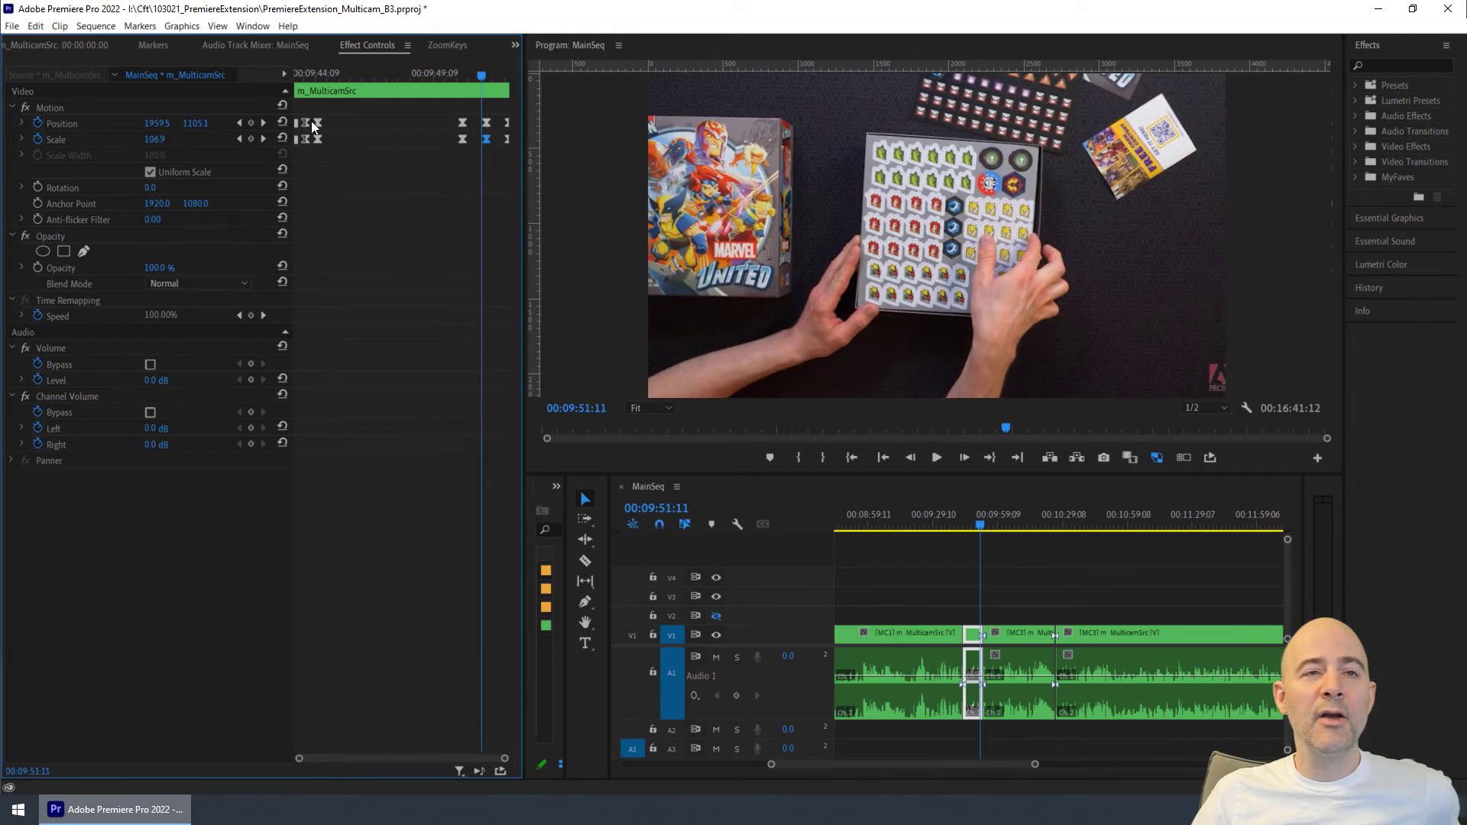
mouse_move(316, 122)
left_mouse_down()
mouse_move(333, 138)
mouse_move(315, 124)
mouse_move(315, 139)
left_mouse_up()
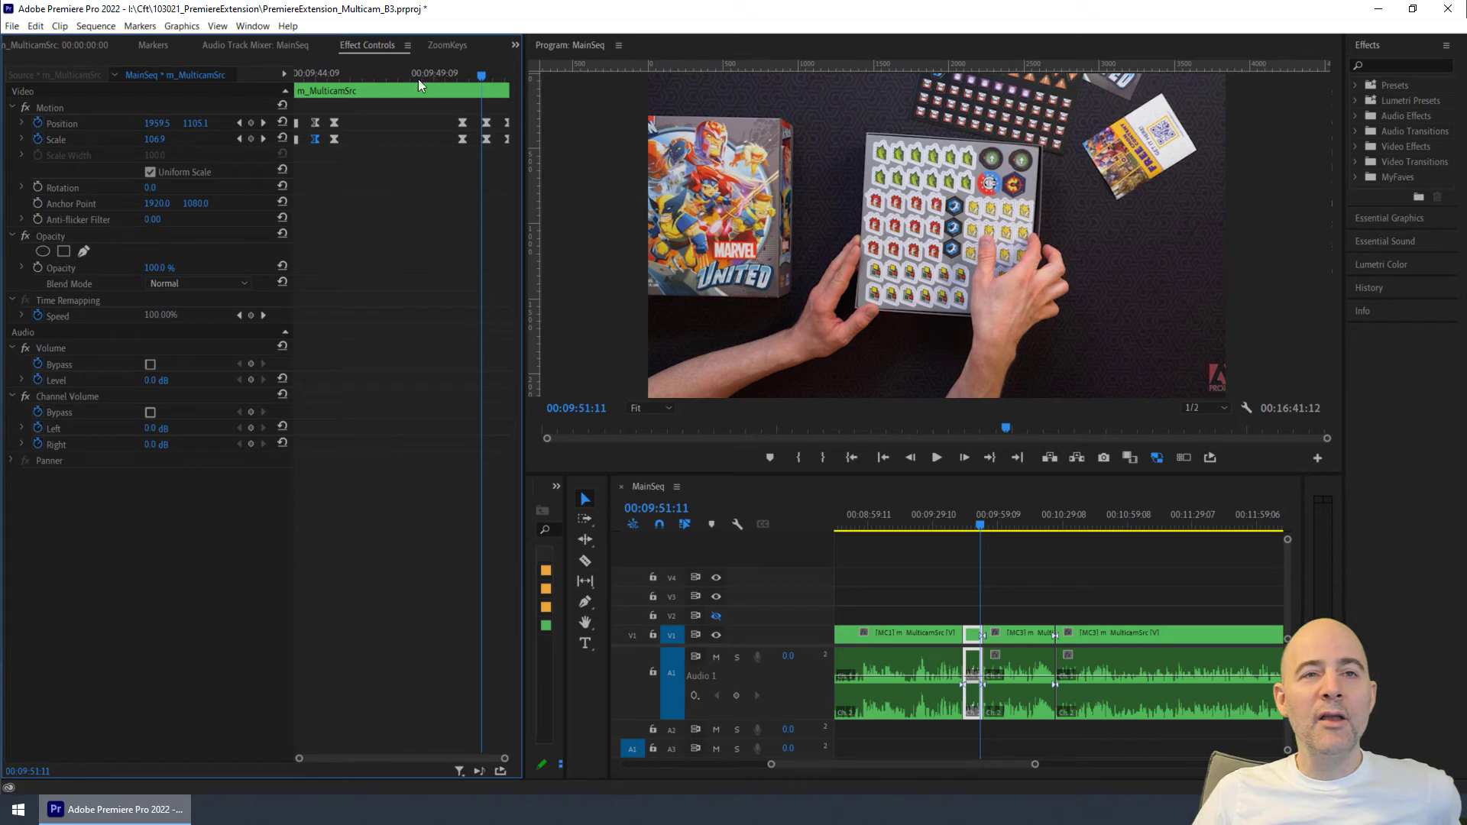
- Return to the rulebook clip at 00:09:45:21 and preview it with the ZoomKeys play current clip command
left_click(449, 44)
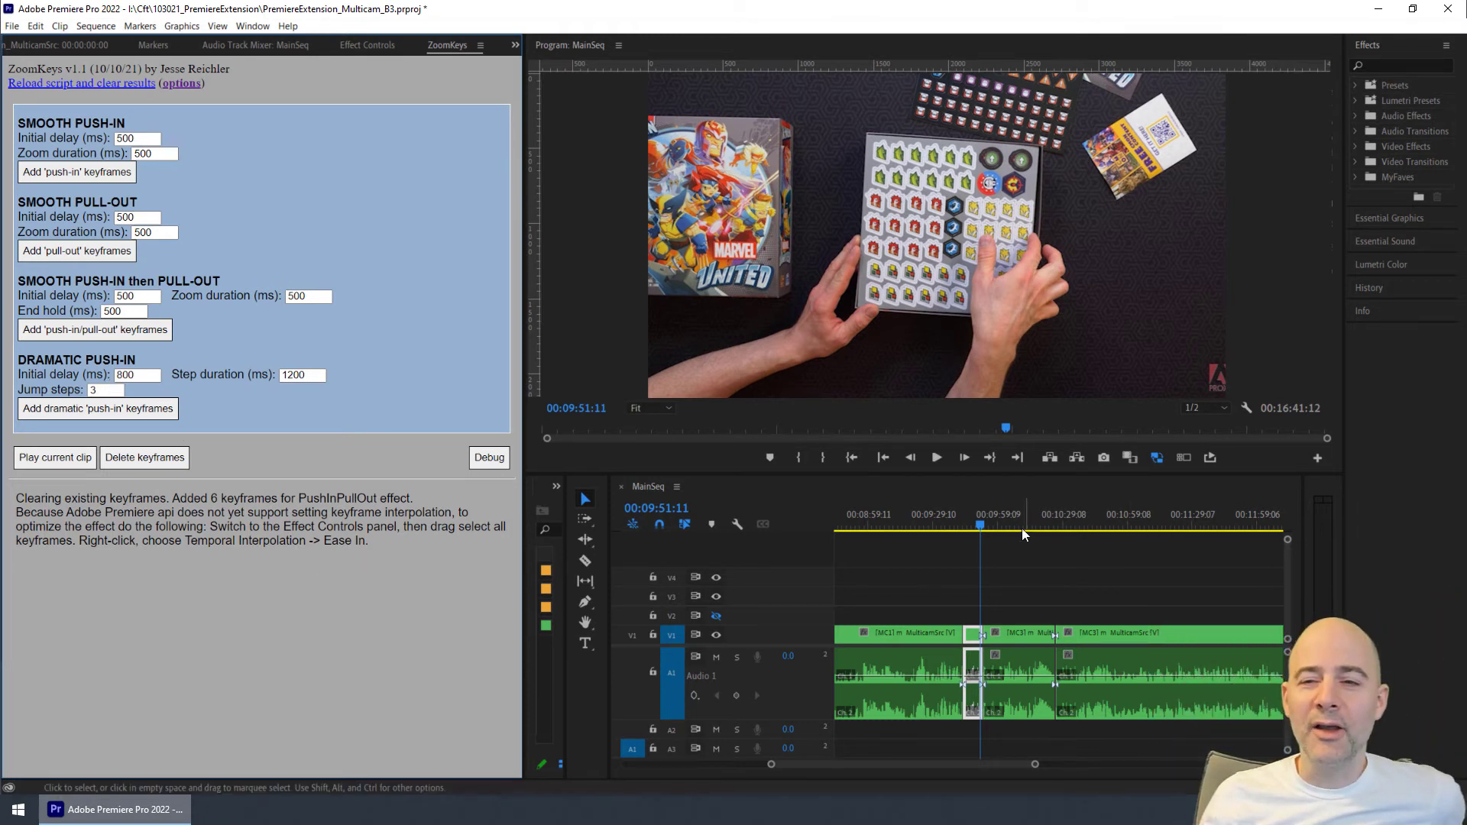
left_click(1000, 526)
left_click_drag(998, 525, 965, 533)
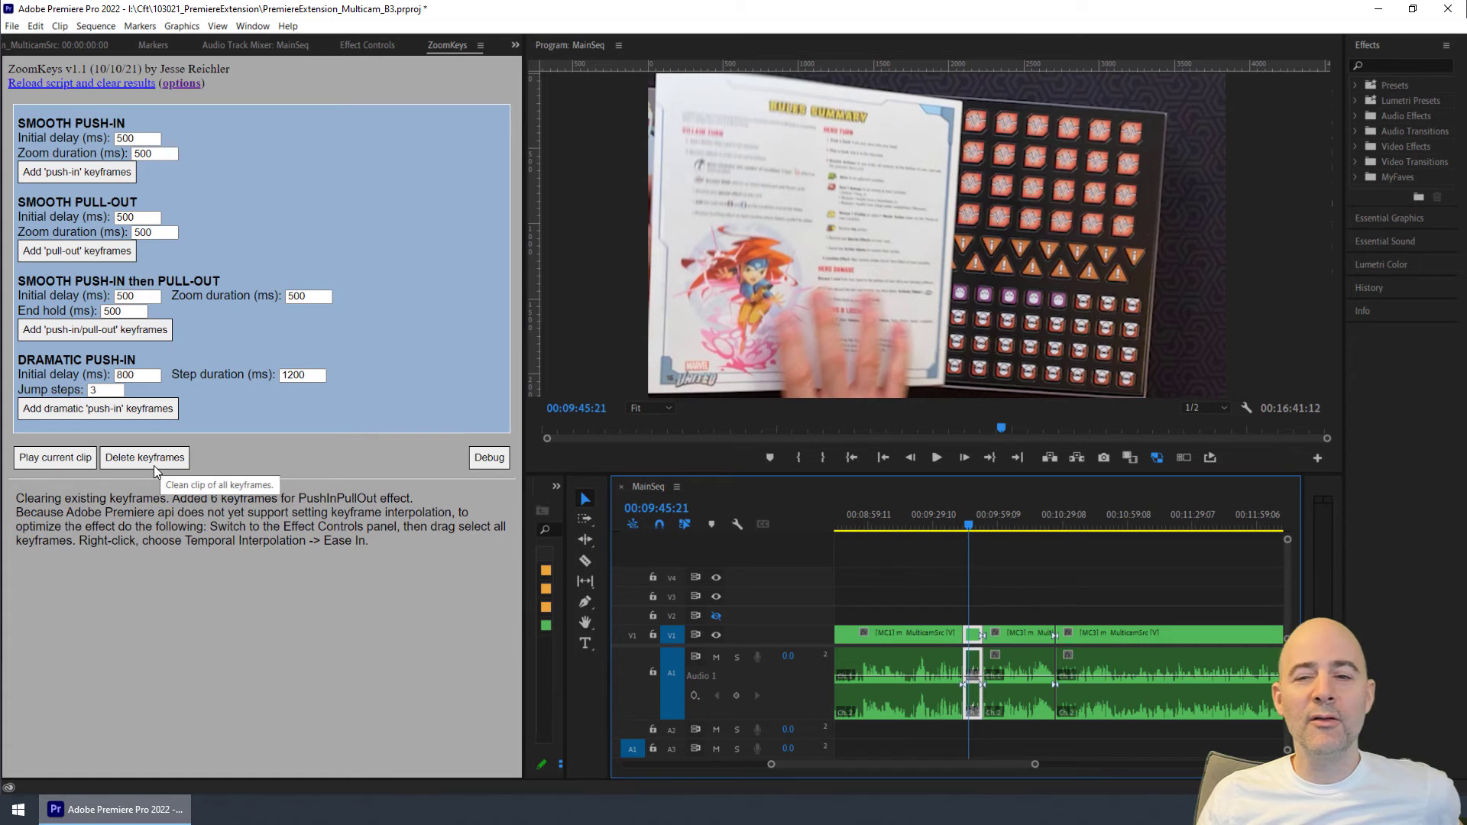
left_click(56, 463)
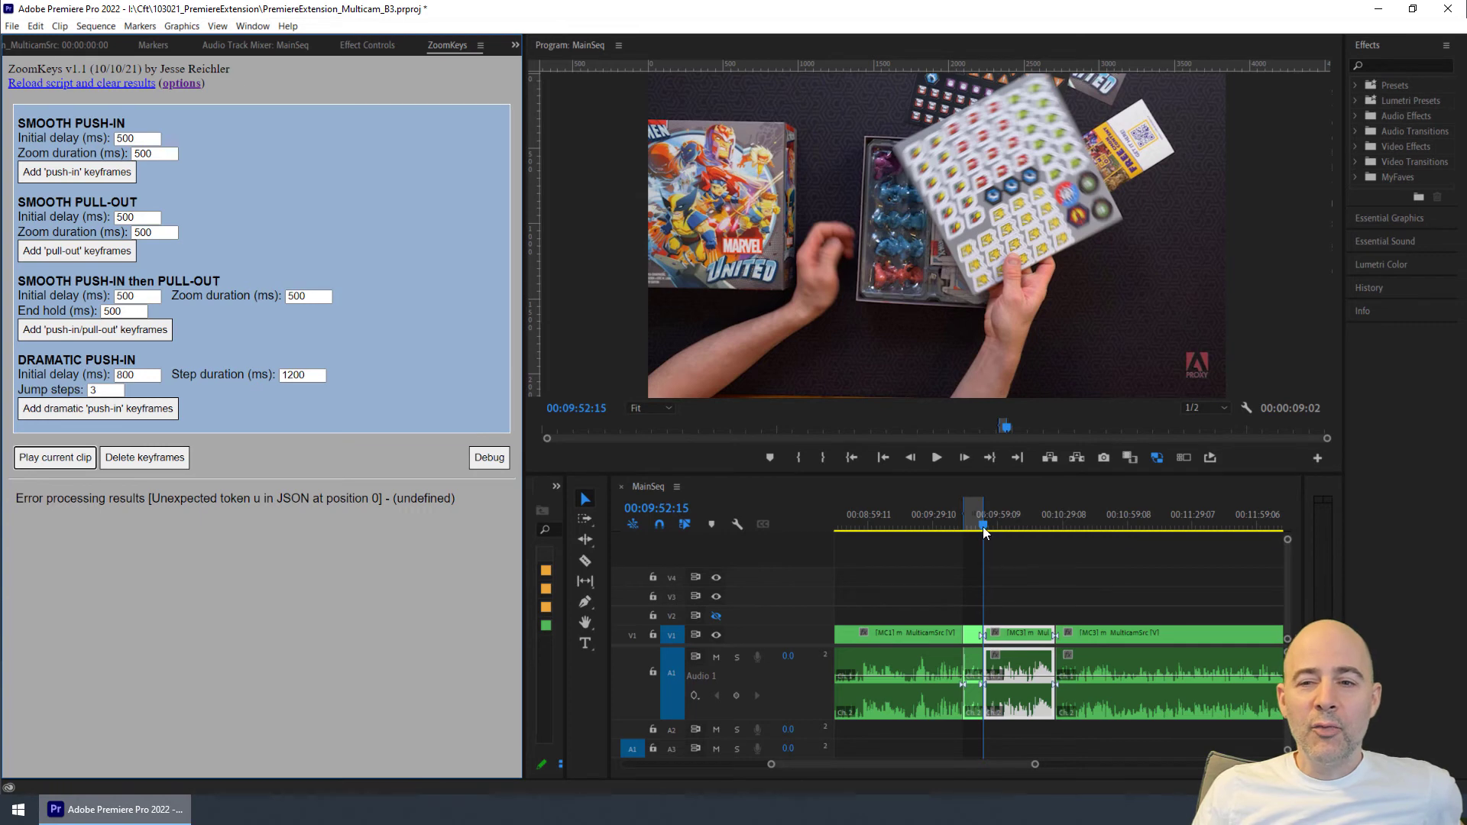
- Split the multicam clip at 00:10:46:15 and about 00:11:10, and place the playhead inside the new segment
left_click_drag(983, 526, 1100, 531)
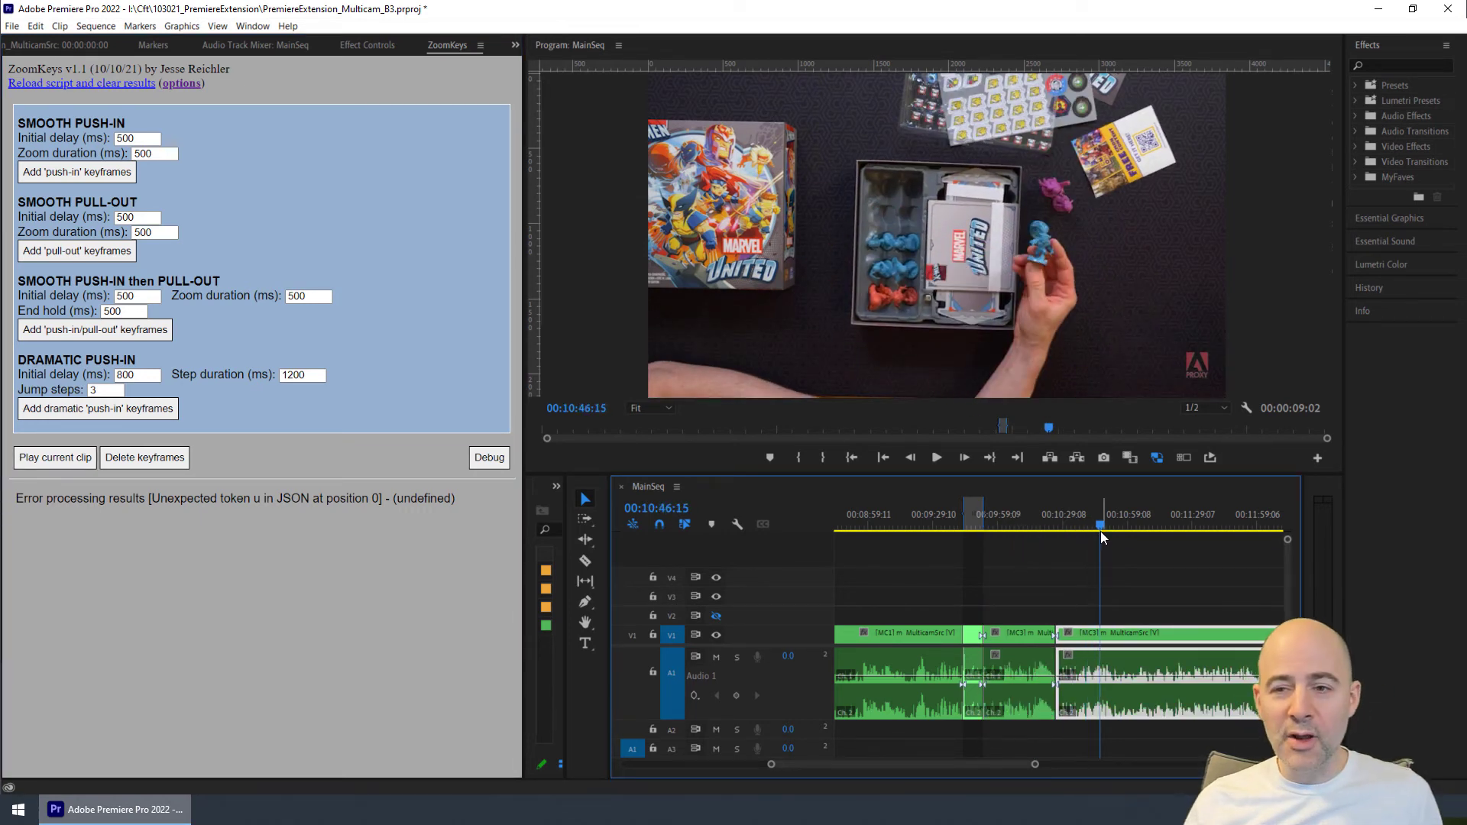
key("ctrl+k")
left_click_drag(1098, 524, 1128, 526)
key("ctrl+k")
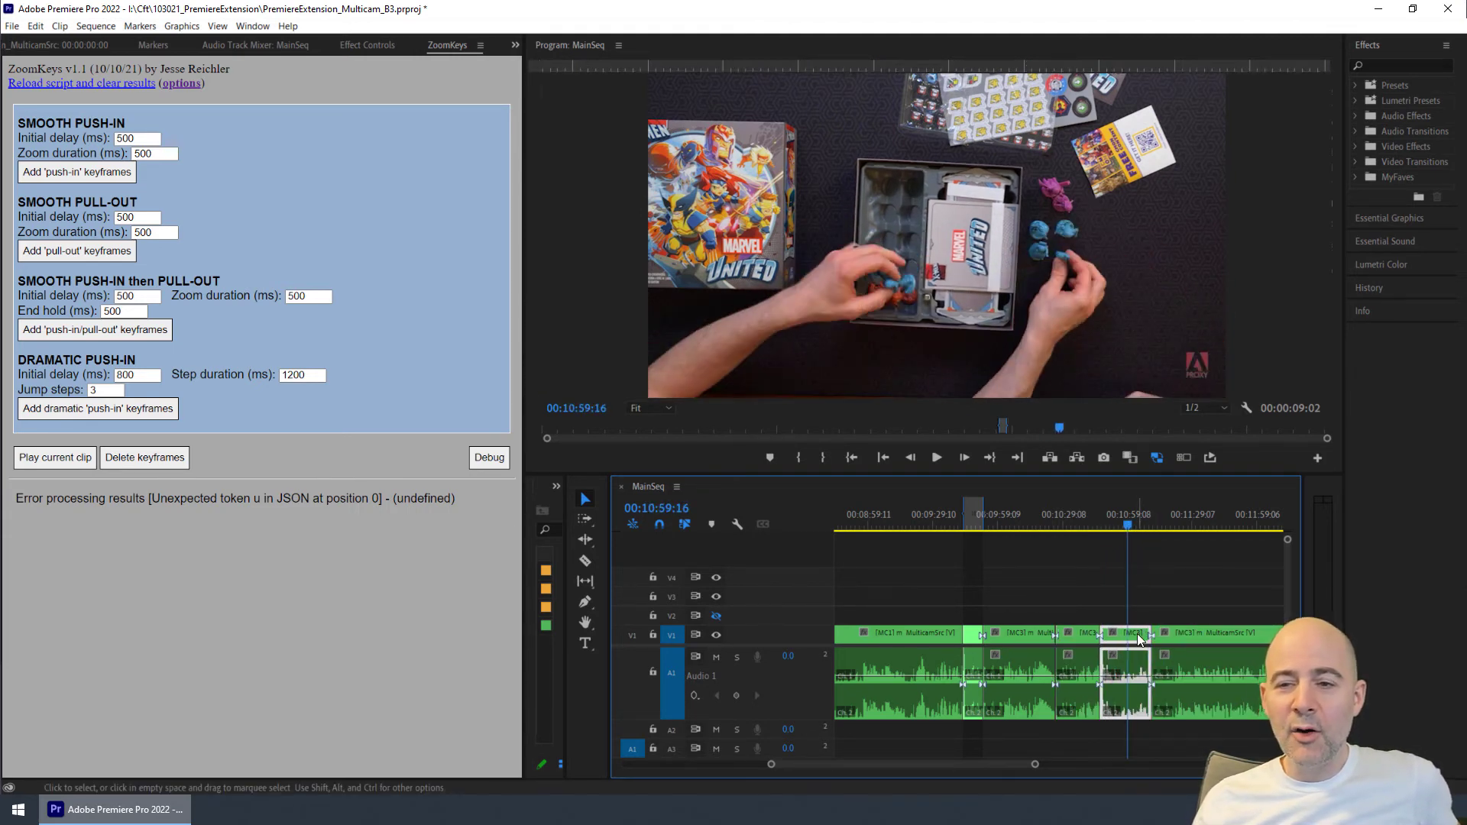
- Reframe the new segment on the miniatures tray with Scale 246 and Position 1920, 884, and check the framing at 00:10:57:05
left_click(364, 46)
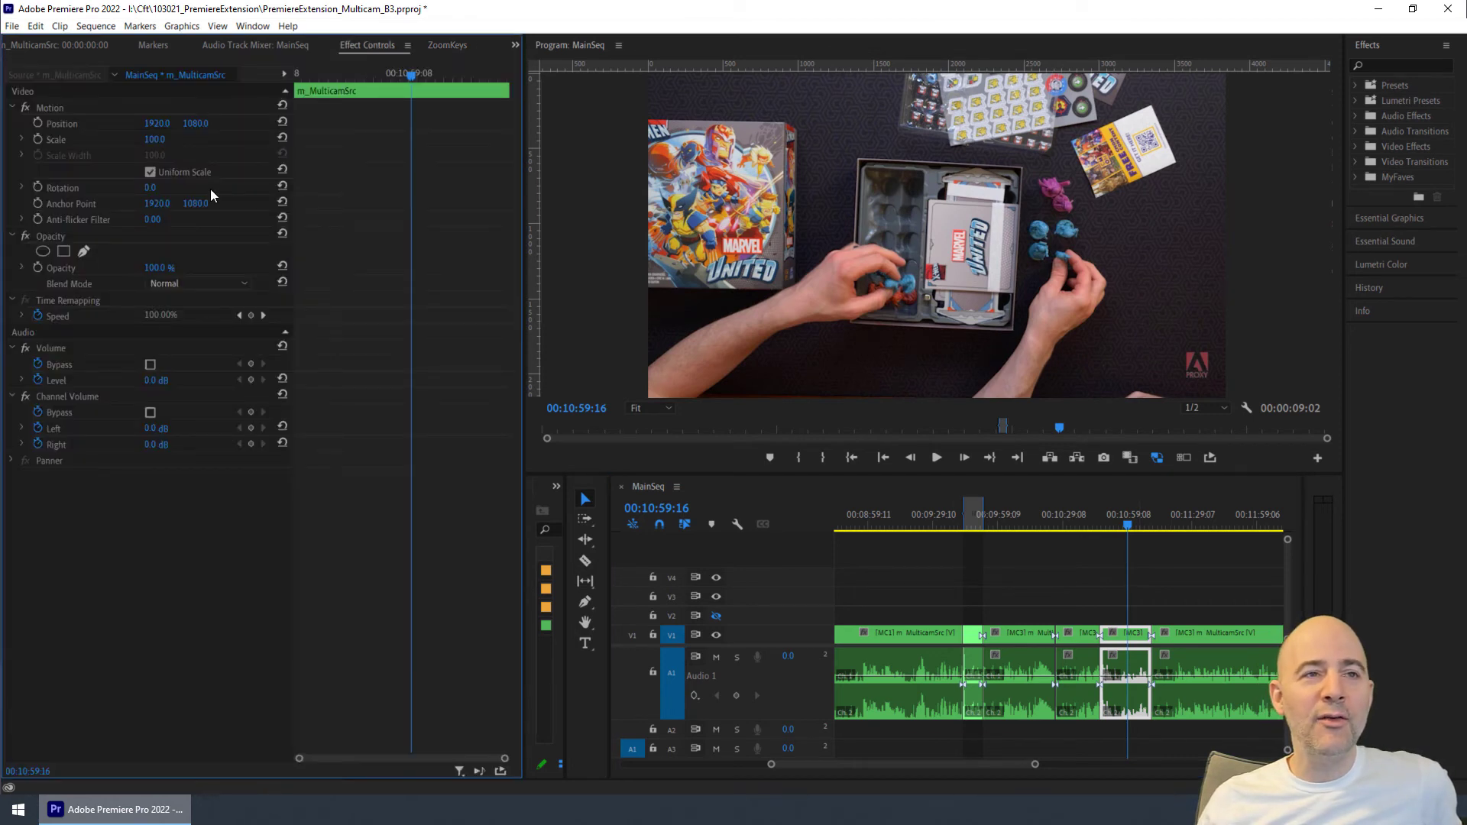
left_click_drag(155, 139, 201, 139)
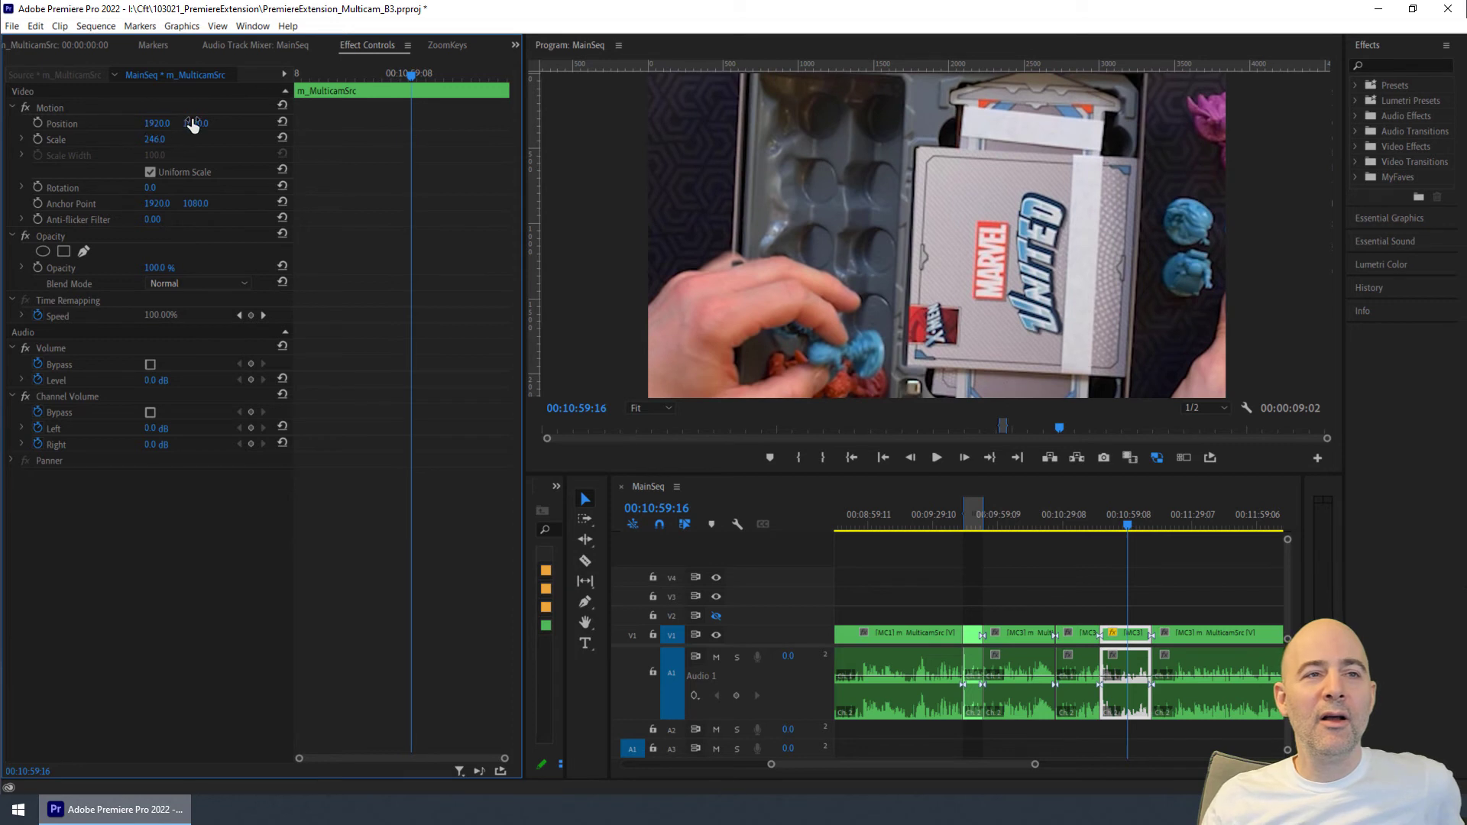
left_click_drag(197, 130, 139, 130)
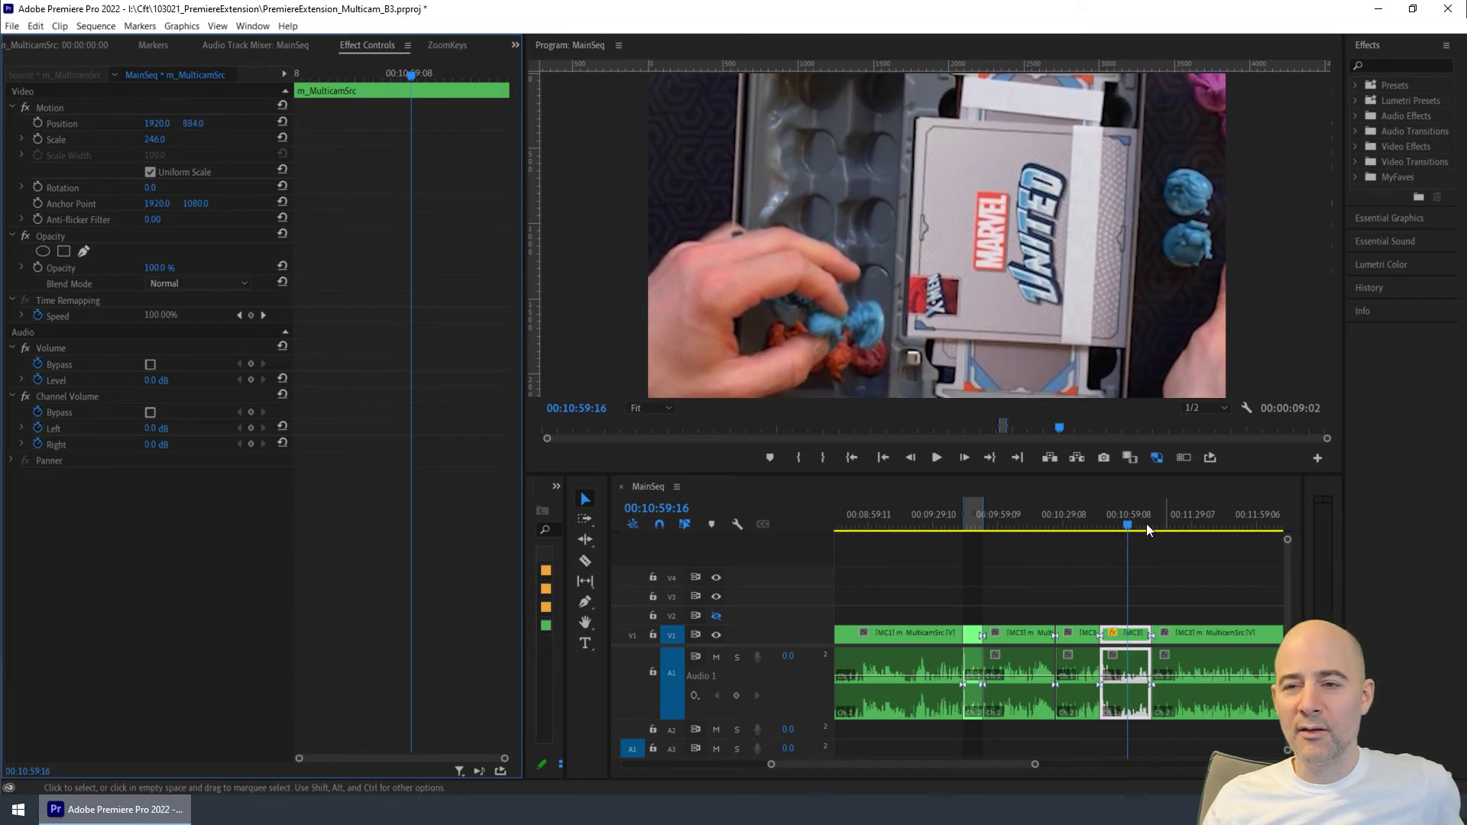
mouse_move(1128, 524)
left_mouse_down()
mouse_move(1089, 532)
mouse_move(1160, 526)
mouse_move(1103, 532)
mouse_move(1122, 530)
left_mouse_up()
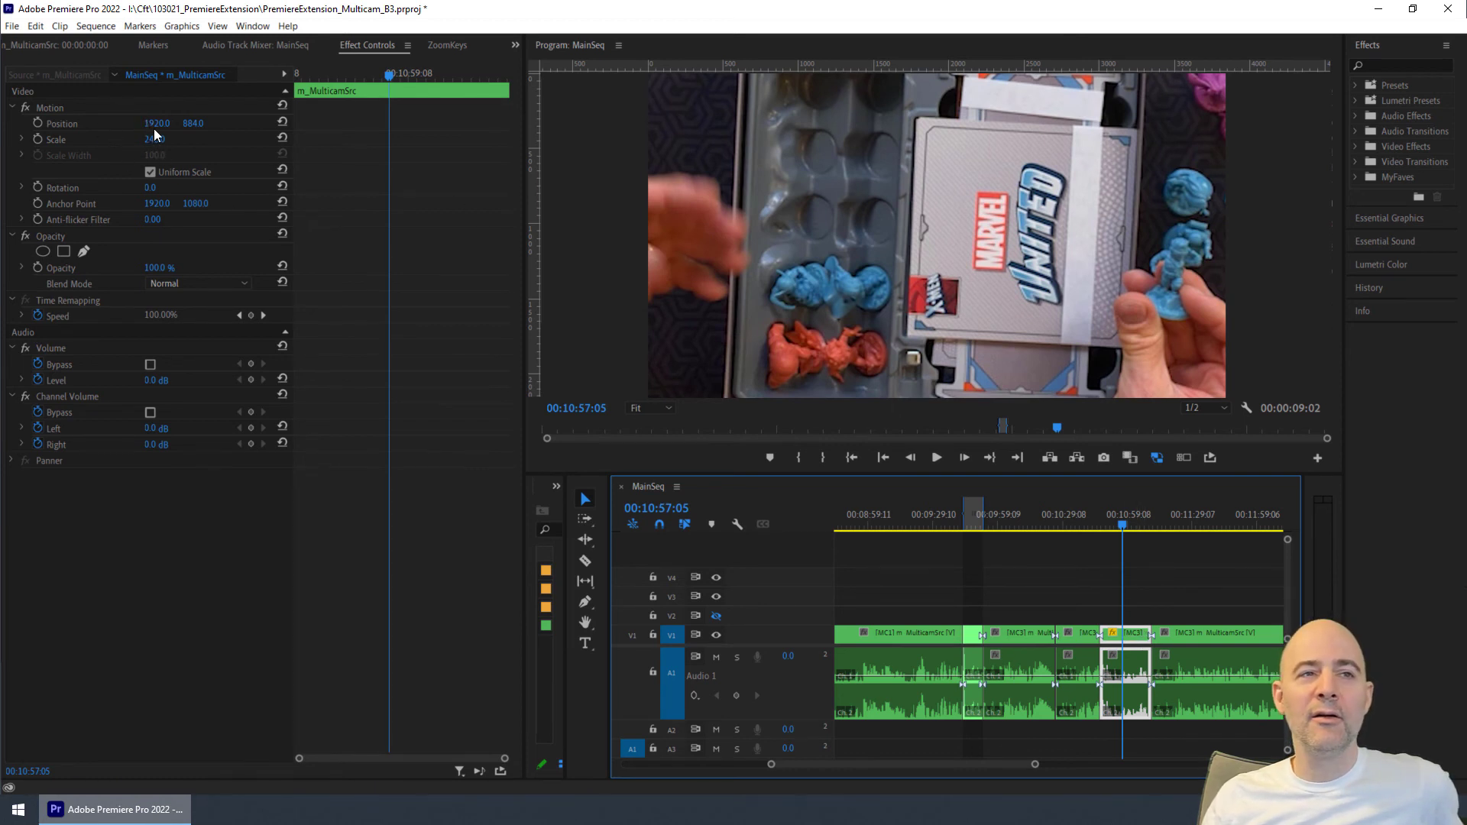
- Add ZoomKeys smooth pull-out keyframes with 500 ms delay and zoom duration, and preview the segment from its start at 00:10:46:15
left_click(444, 47)
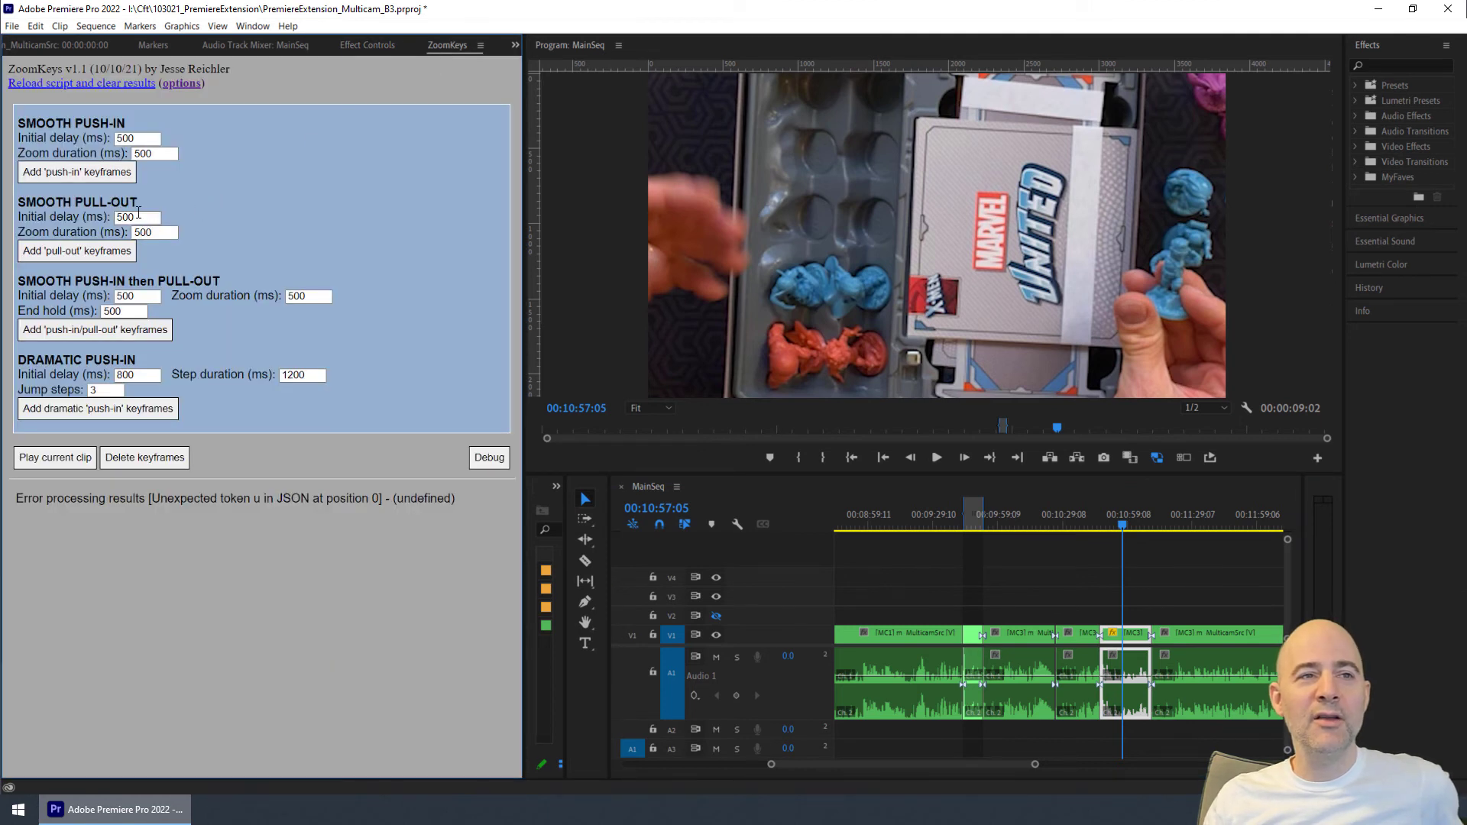
left_click(87, 251)
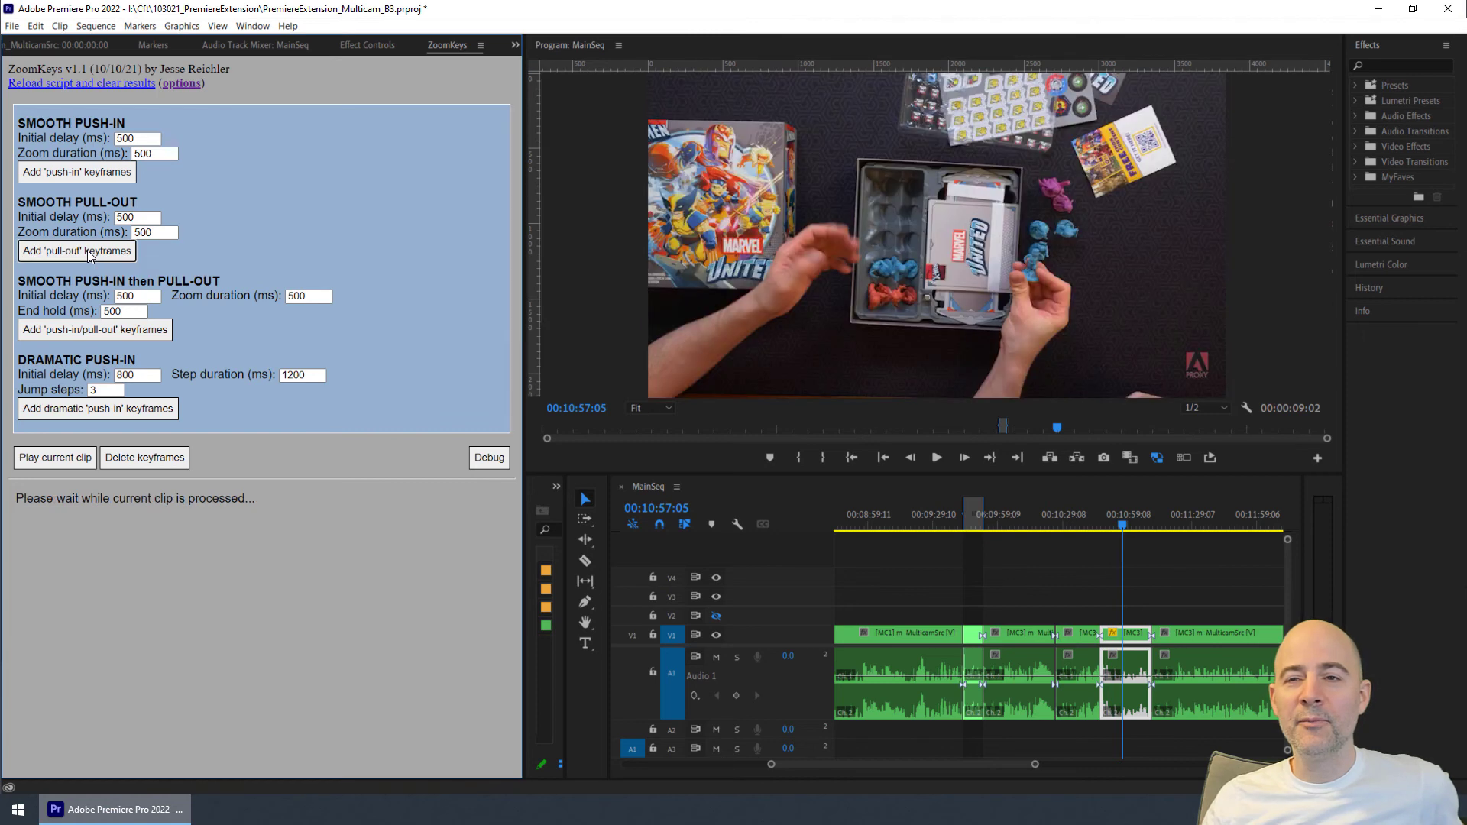
mouse_move(1122, 525)
left_mouse_down()
mouse_move(1102, 526)
mouse_move(1120, 529)
left_mouse_up()
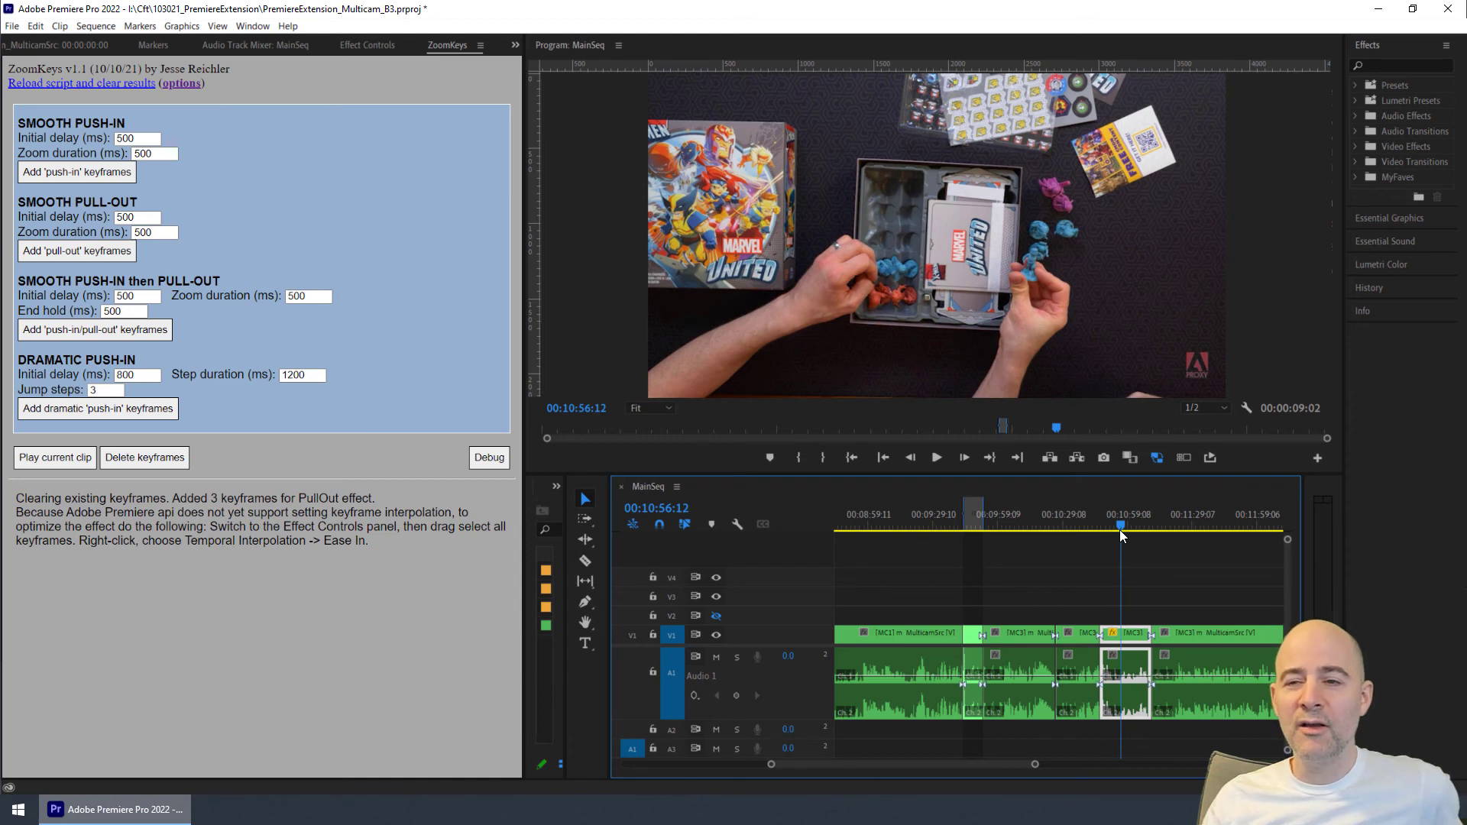
key("Up")
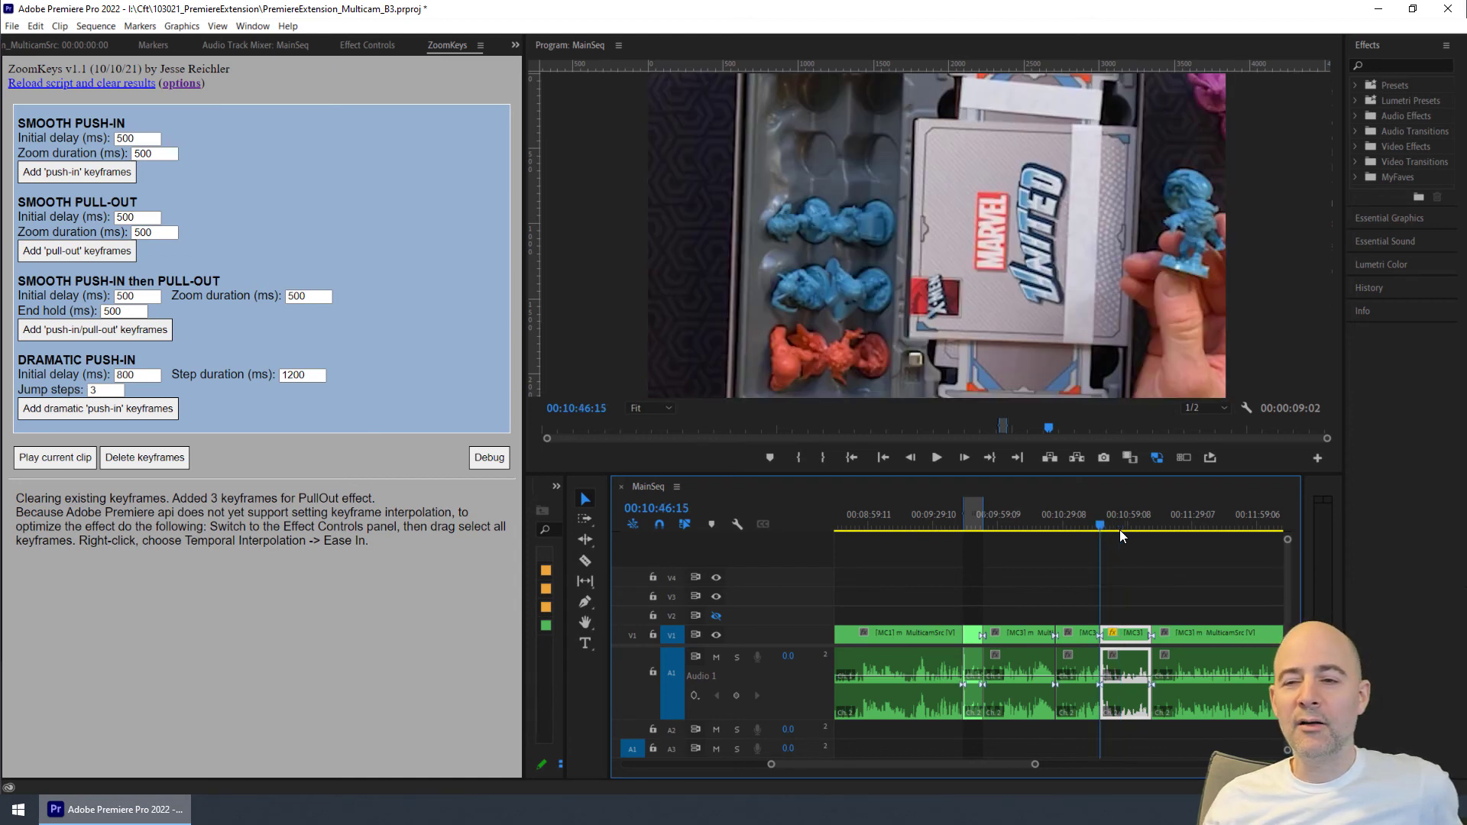
key("space")
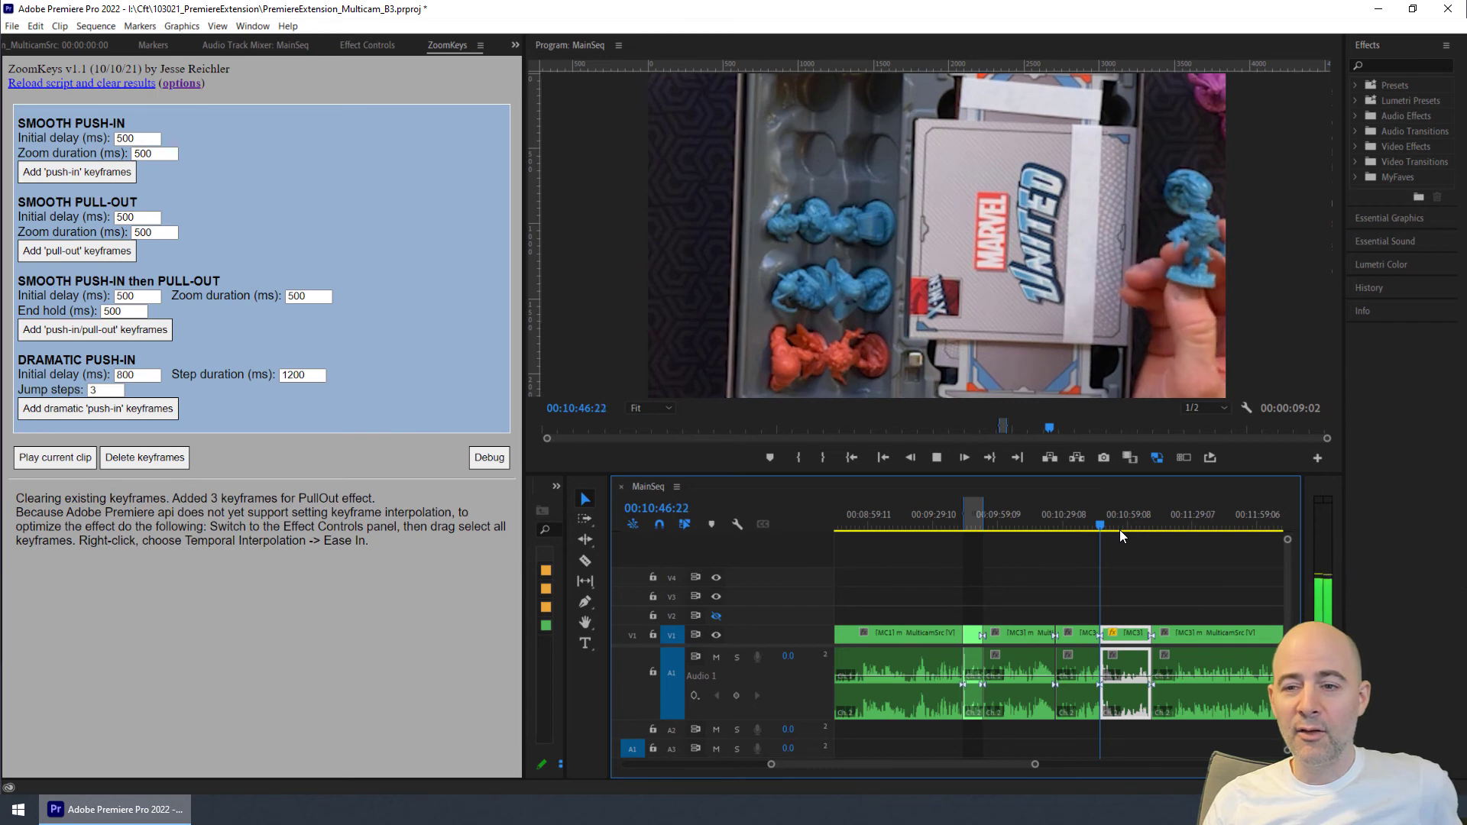
key("j")
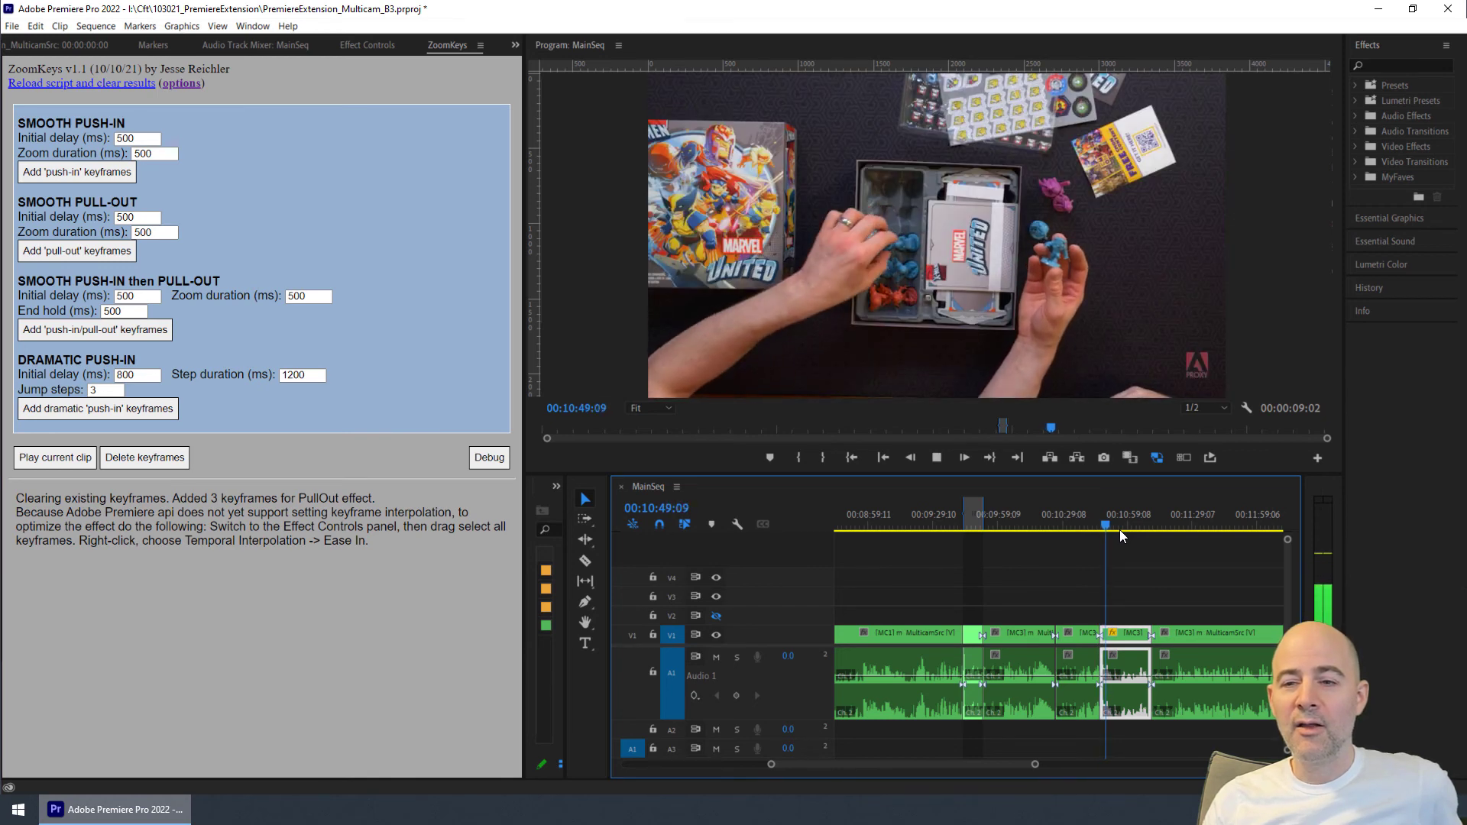
key("l")
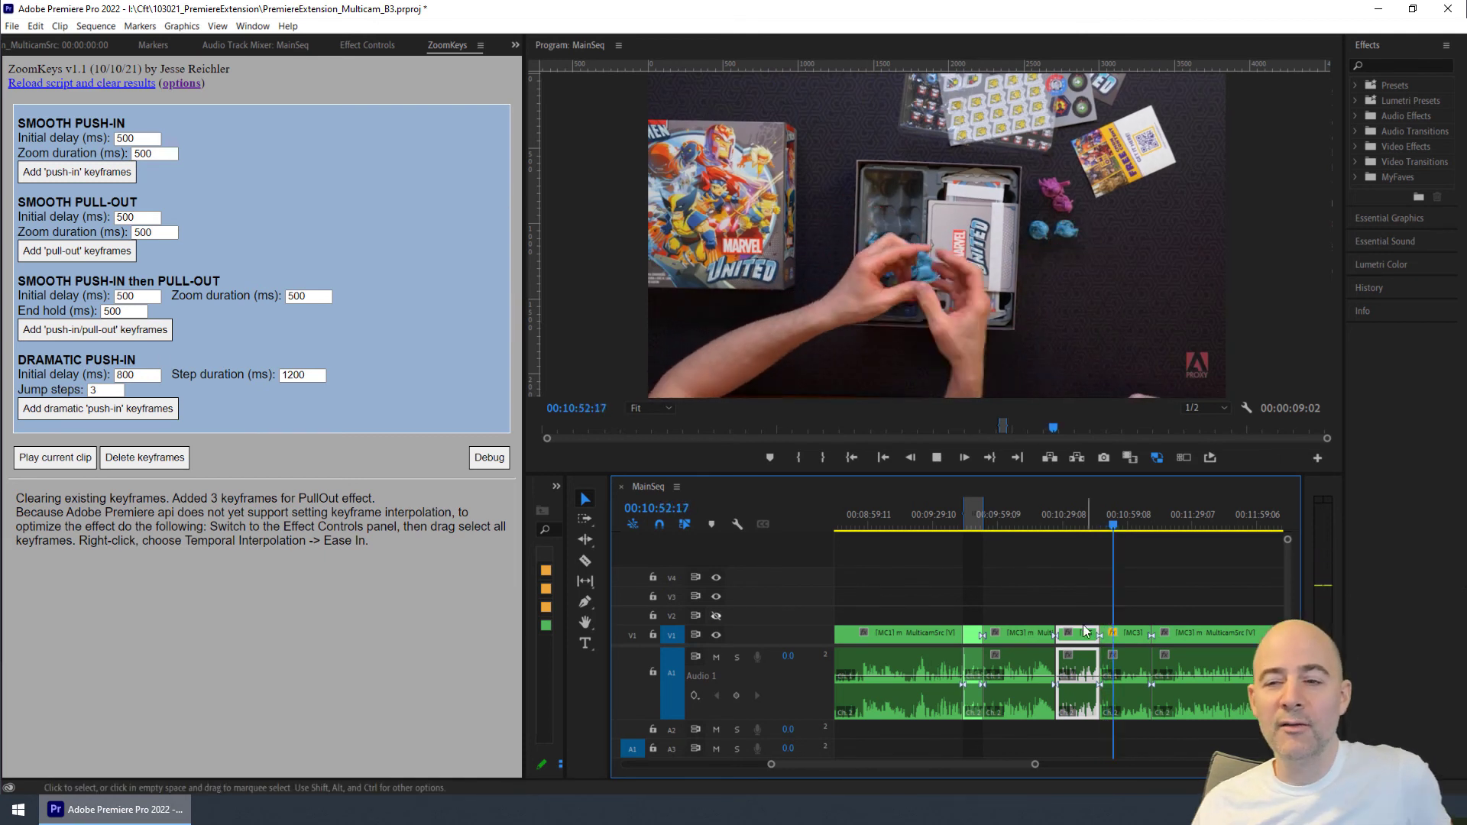
key("k")
- Scrub across the cut into the segment and examine its pull-out Position and Scale keyframes in a magnified Effect Controls view
left_click(1075, 527)
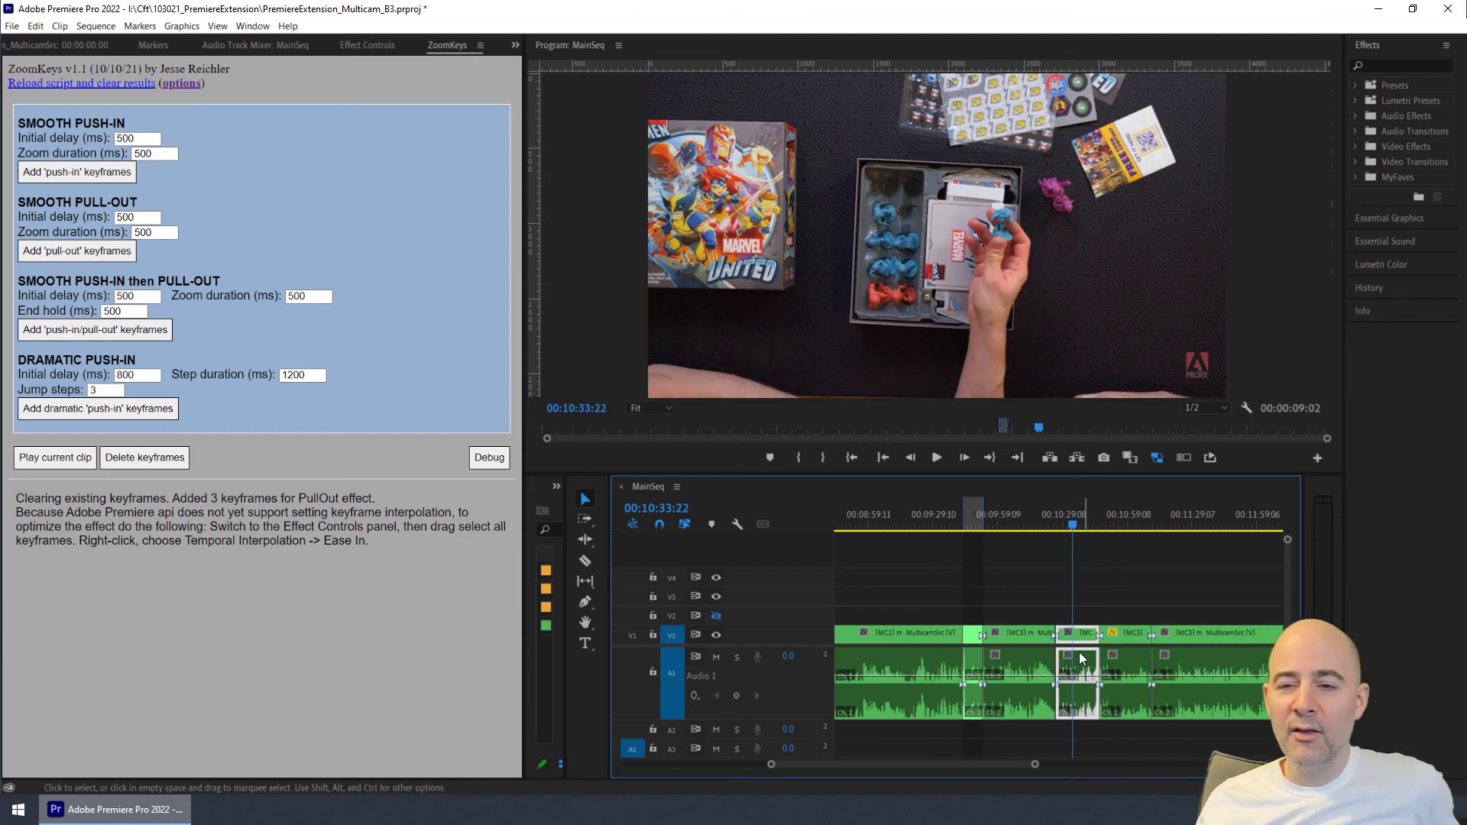
left_click(1067, 527)
left_click(1109, 527)
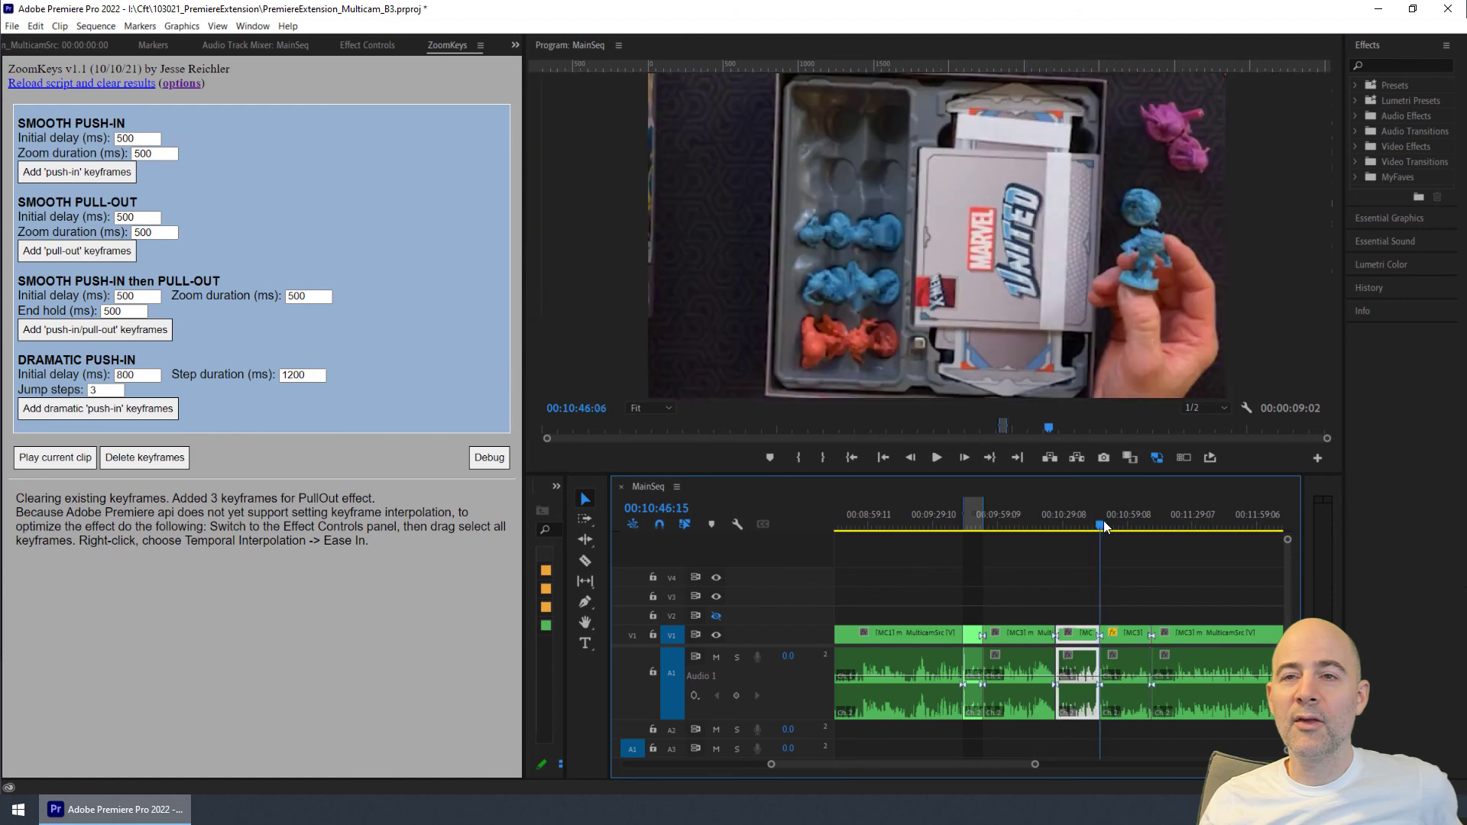
left_click(370, 45)
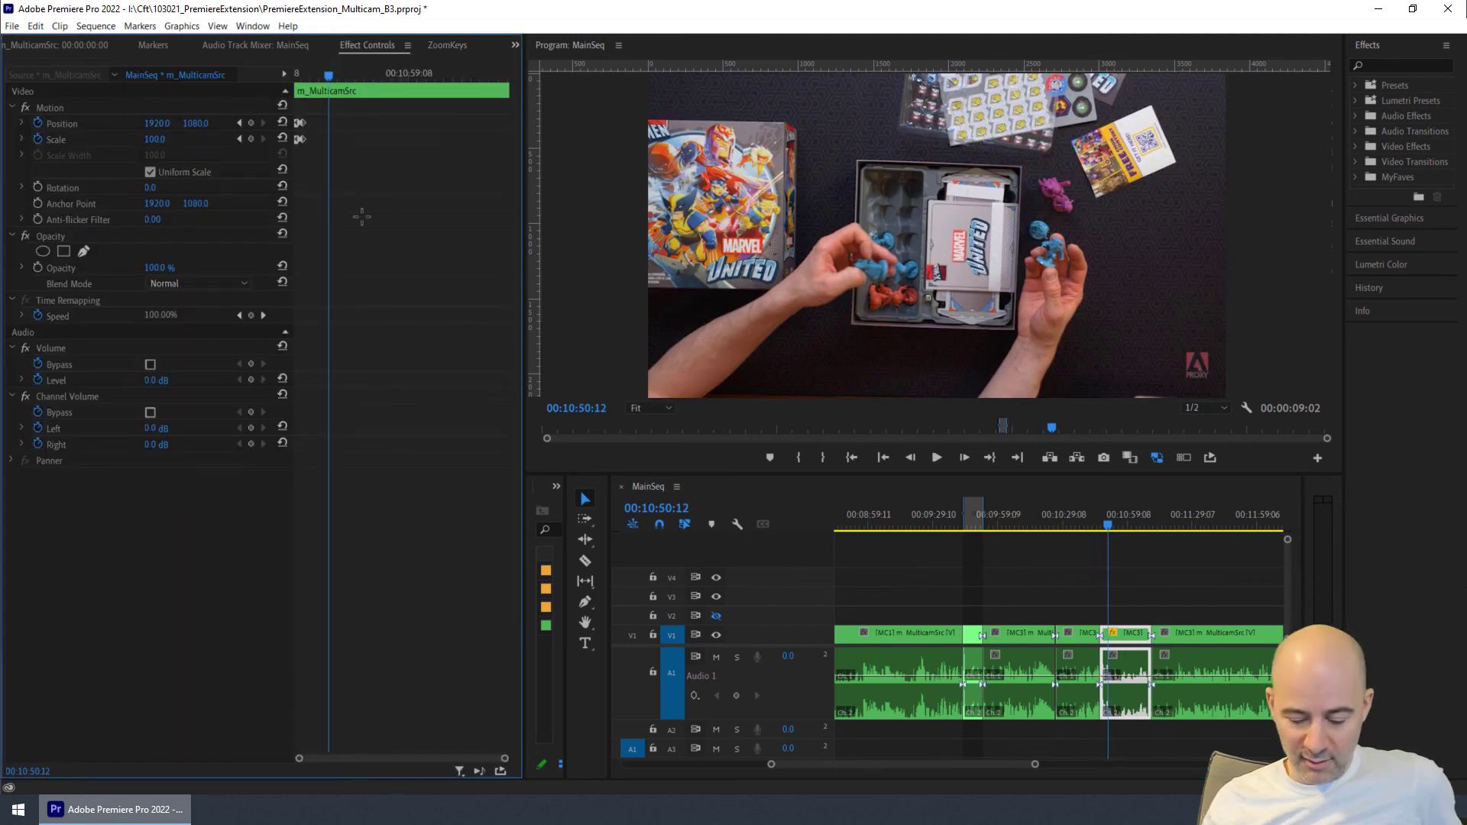
scroll(363, 217, "up", 3)
scroll(363, 217, "down", 2)
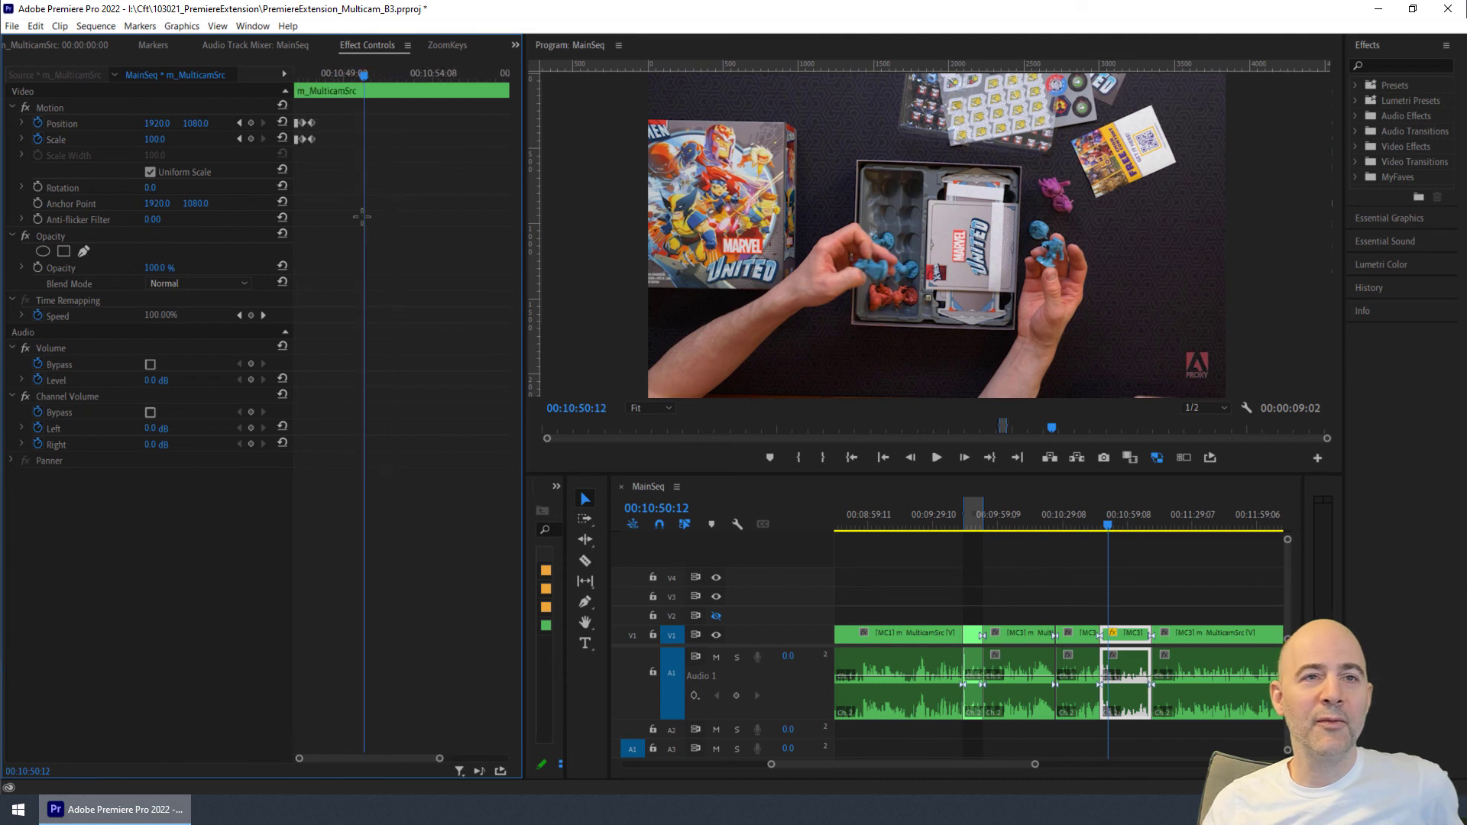
left_click(306, 74)
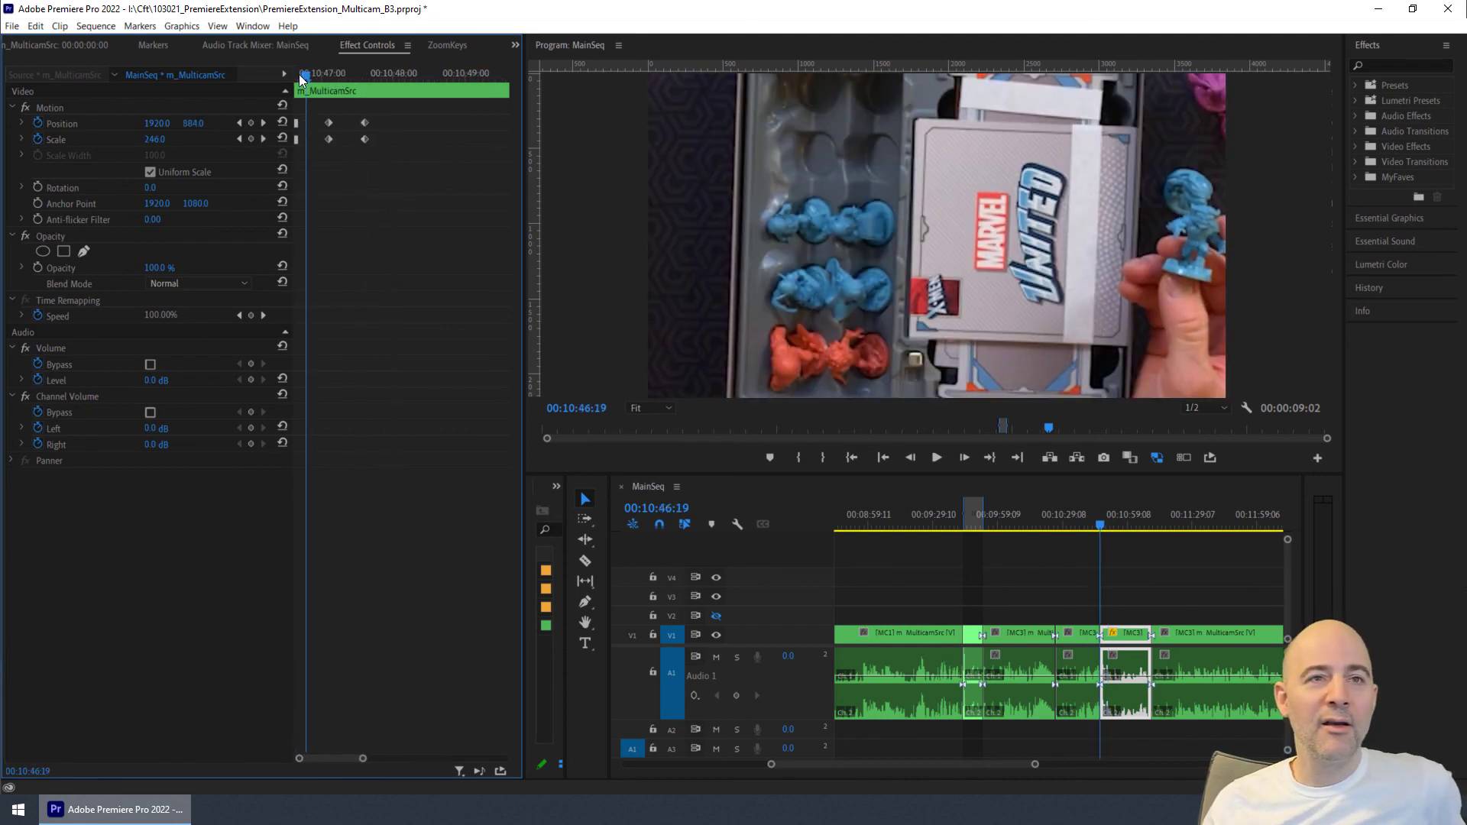
left_click_drag(308, 74, 393, 77)
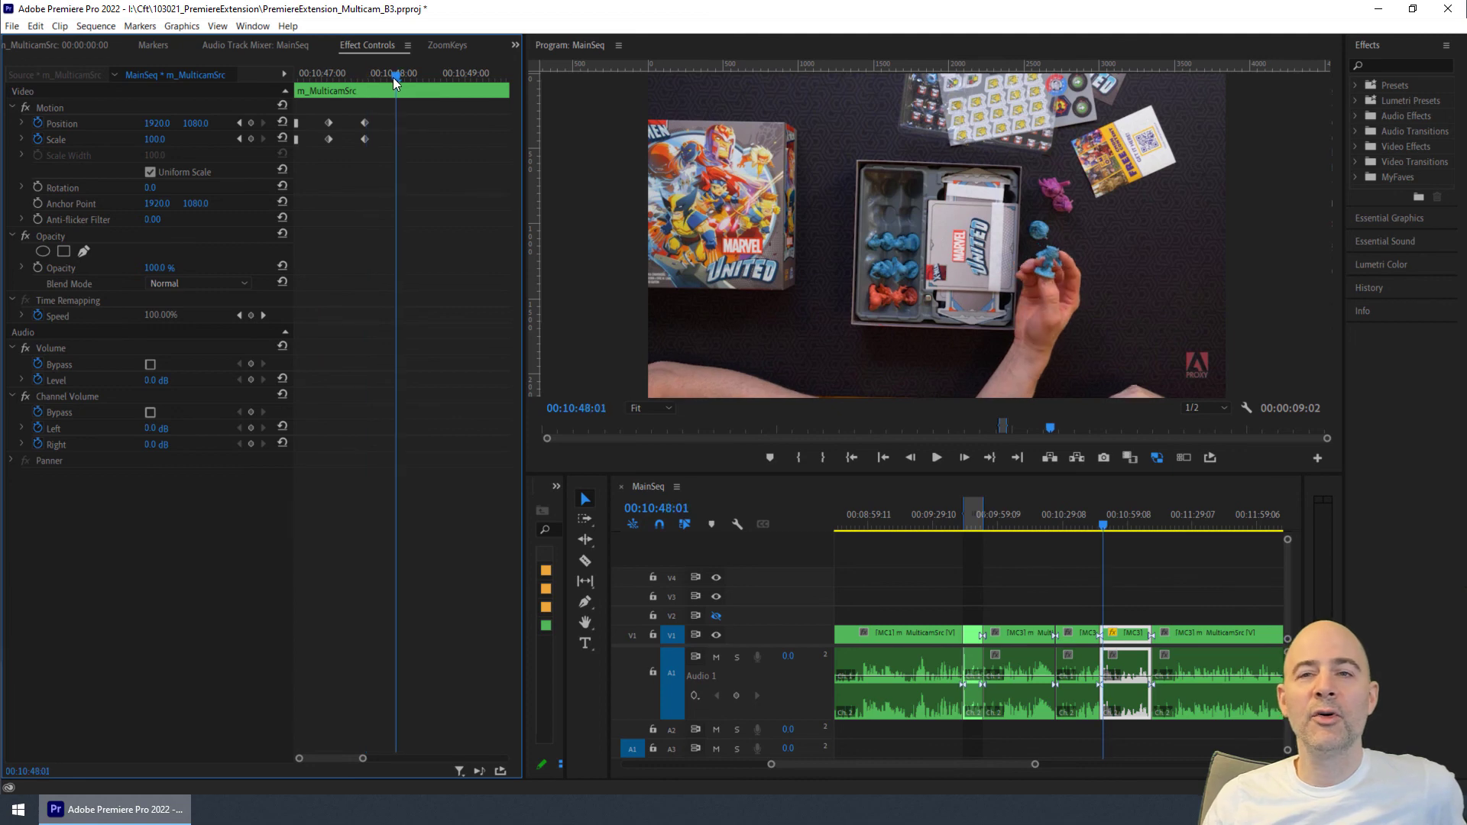
- Open the ZoomKeys dramatic push-in settings for the segment
left_click(444, 45)
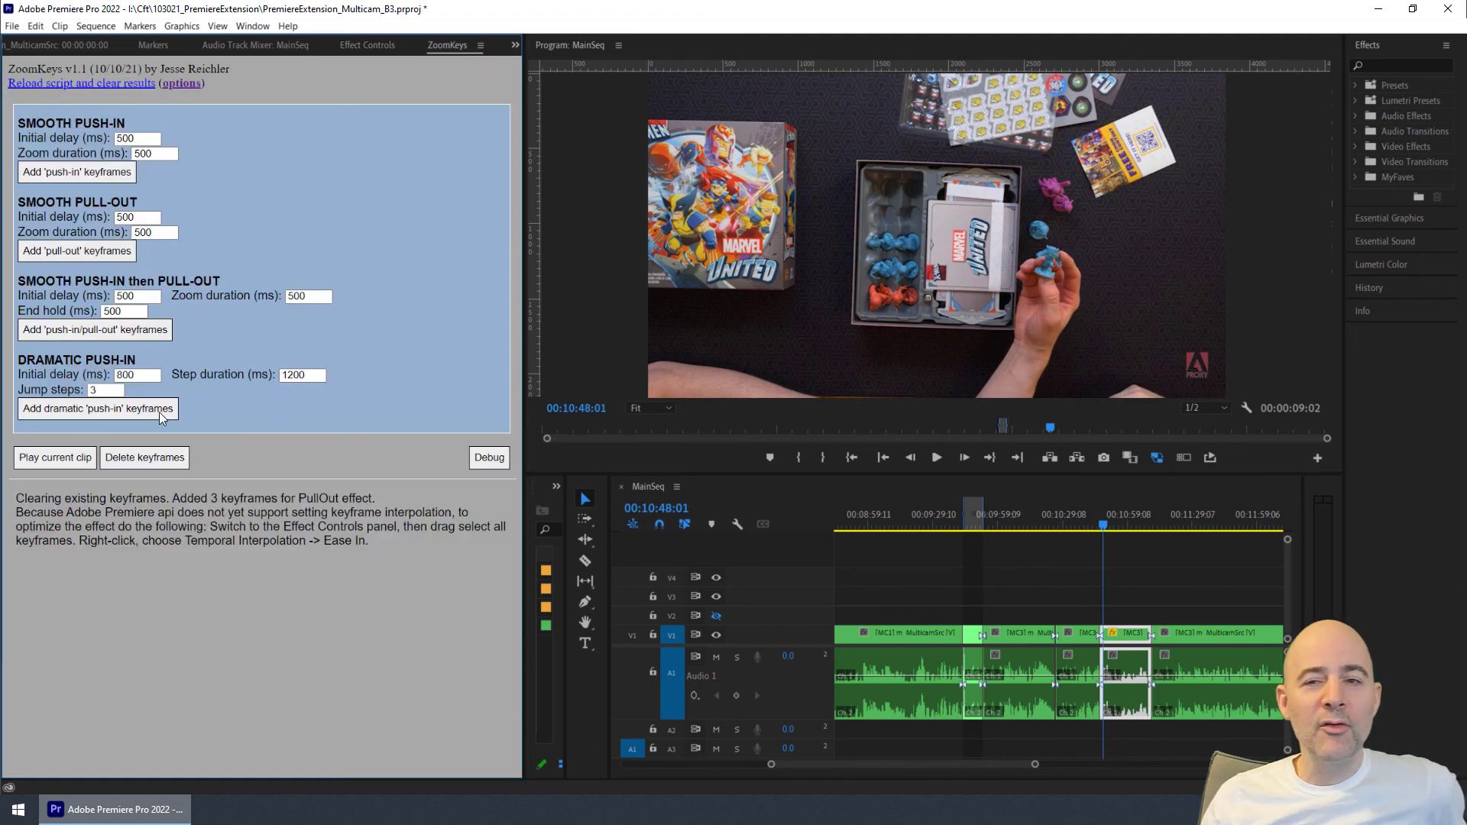